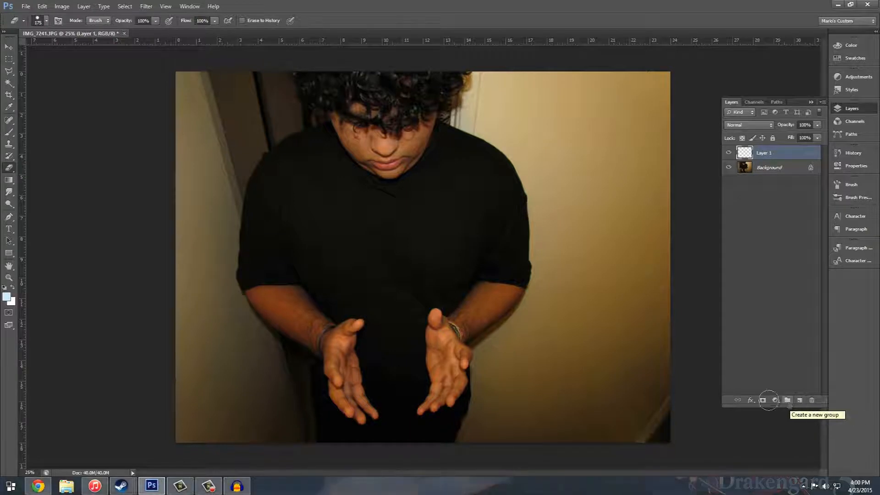
Step: Set the foreground color to bright blue 00a2ff
left_click(6, 296)
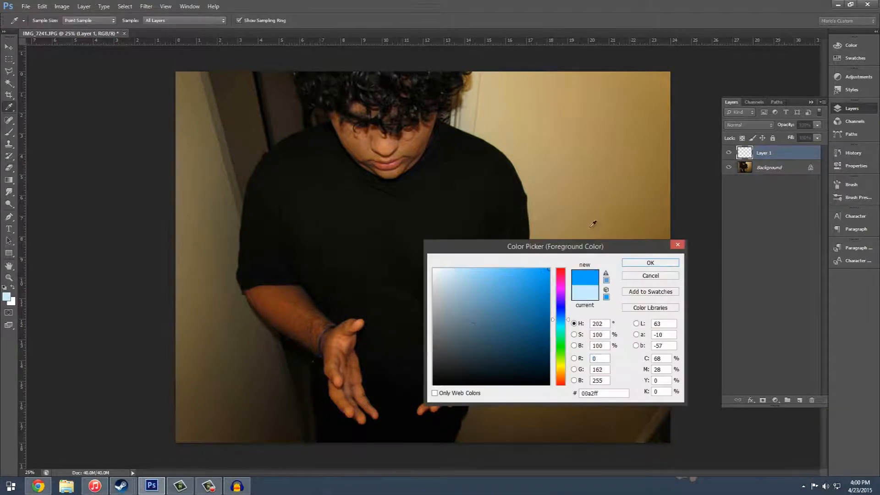
left_click_drag(544, 289, 594, 224)
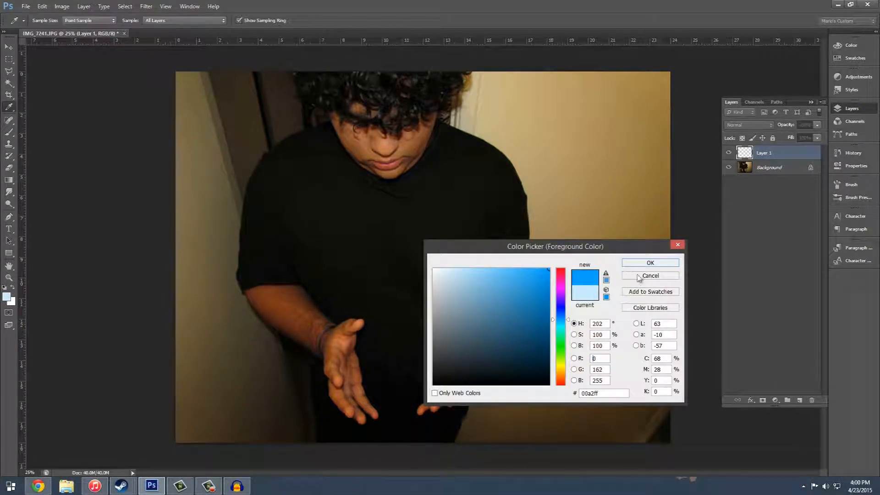
left_click(541, 269)
left_click(629, 265)
Step: Set up the Brush tool with a soft round tip at 0% hardness and a size of about 147 px
left_click(9, 132)
left_click(334, 16)
left_click_drag(163, 24, 214, 23)
right_click(394, 350)
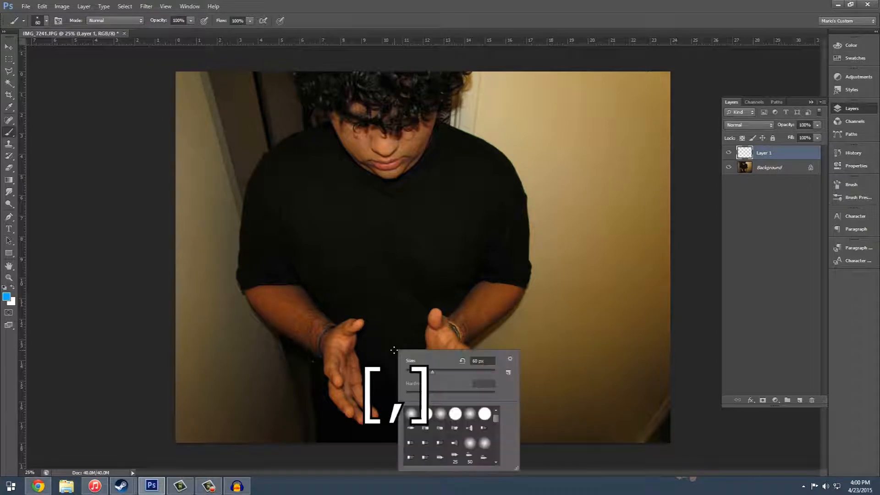
left_click_drag(433, 375, 457, 375)
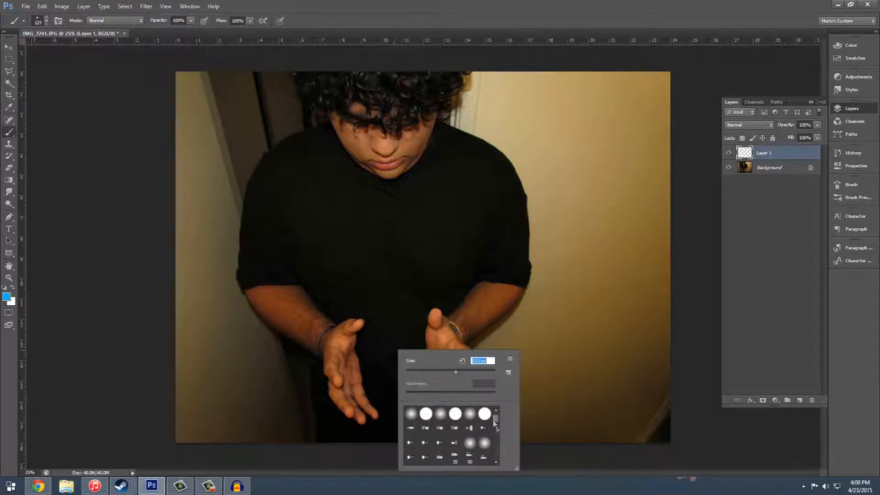
left_click(411, 413)
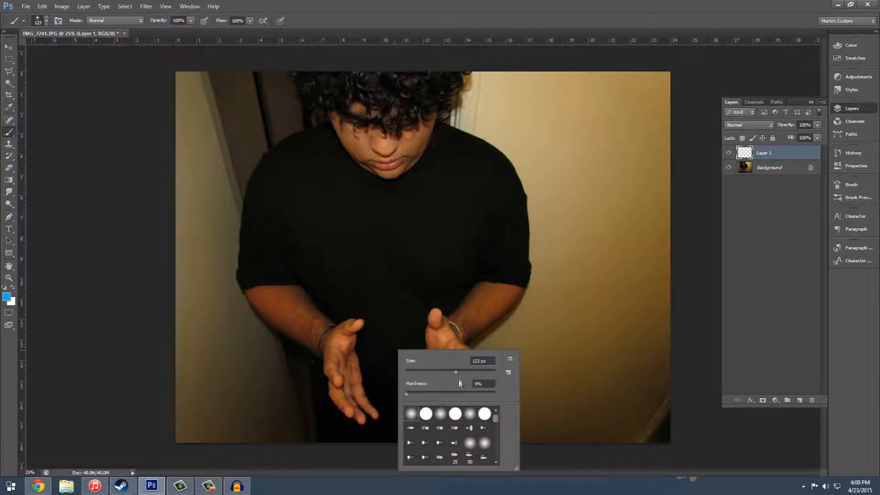
left_click_drag(454, 370, 457, 372)
left_click(468, 5)
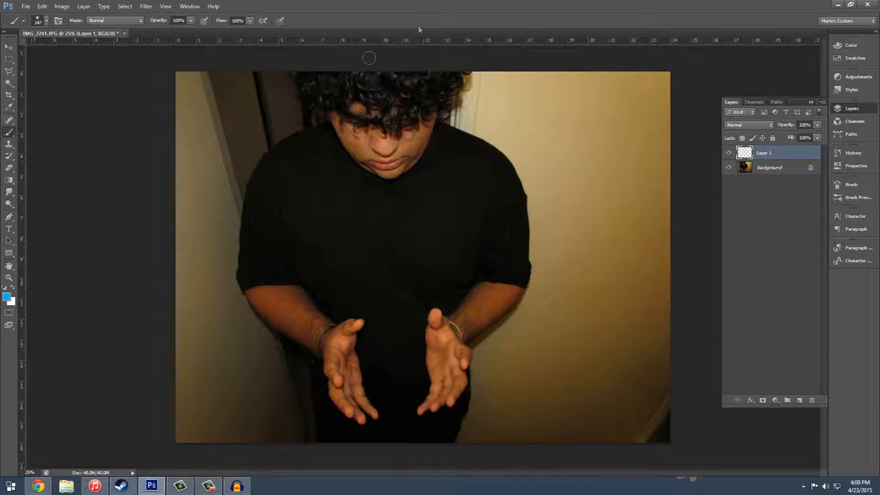
Step: Enlarge the brush to 1000 px and paint one blue glow between the two hands on Layer 1
key("bracketright")
key("bracketright")
key("bracketright")
key("bracketright")
key("bracketright")
key("bracketright")
key("bracketright")
key("bracketright")
key("bracketright")
key("bracketright")
key("bracketright")
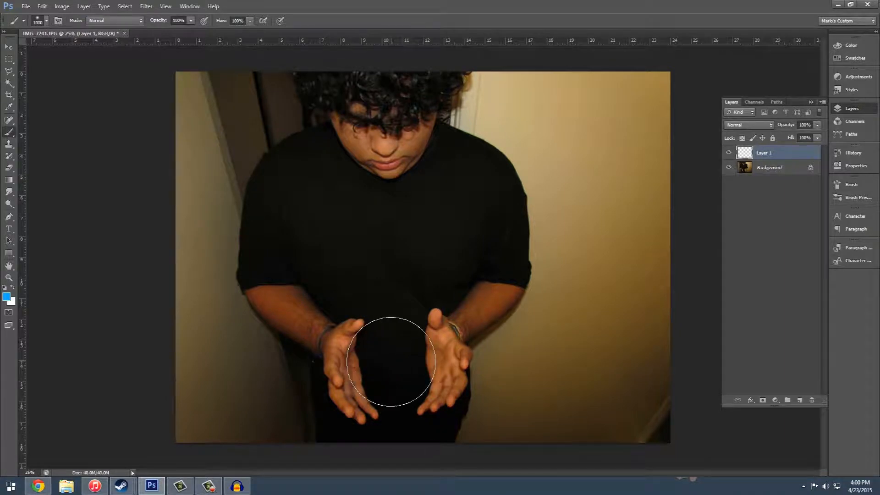
key("bracketleft")
key("bracketright")
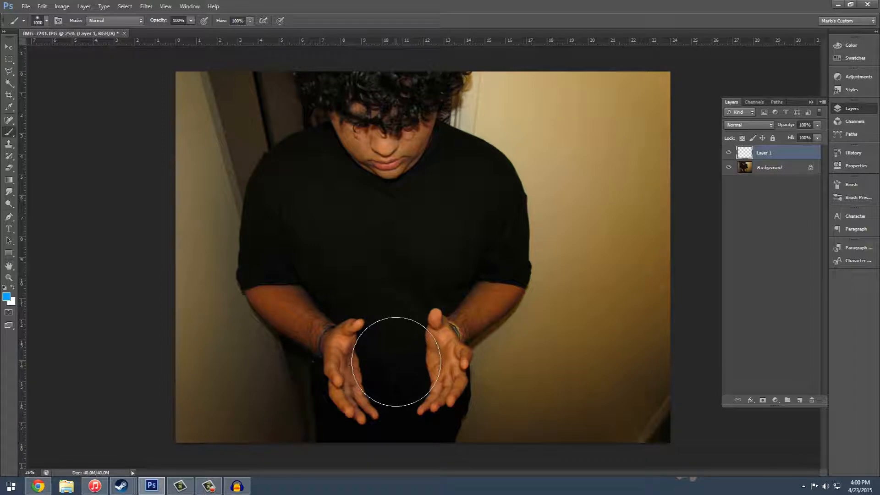
left_click(394, 362)
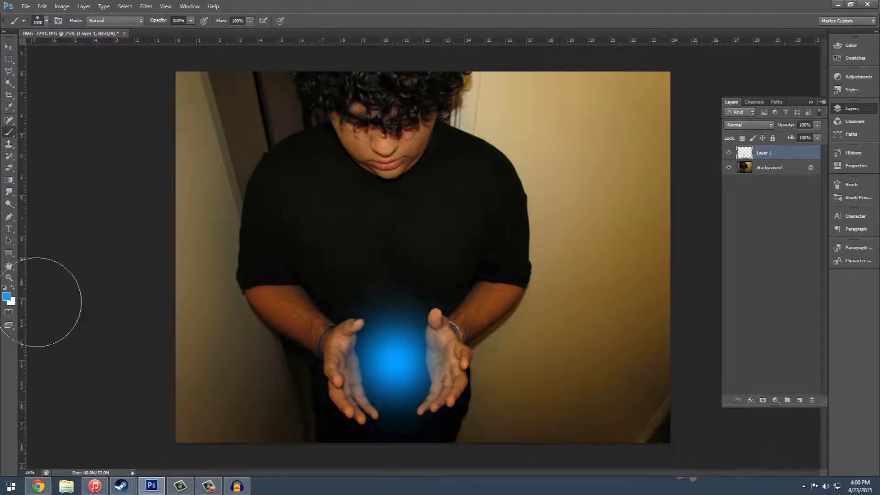
Step: Change the foreground color to lighter blue 71cbff and dab the glow's center with a 600 px brush
left_click(6, 296)
left_click_drag(505, 284, 495, 248)
left_click(650, 263)
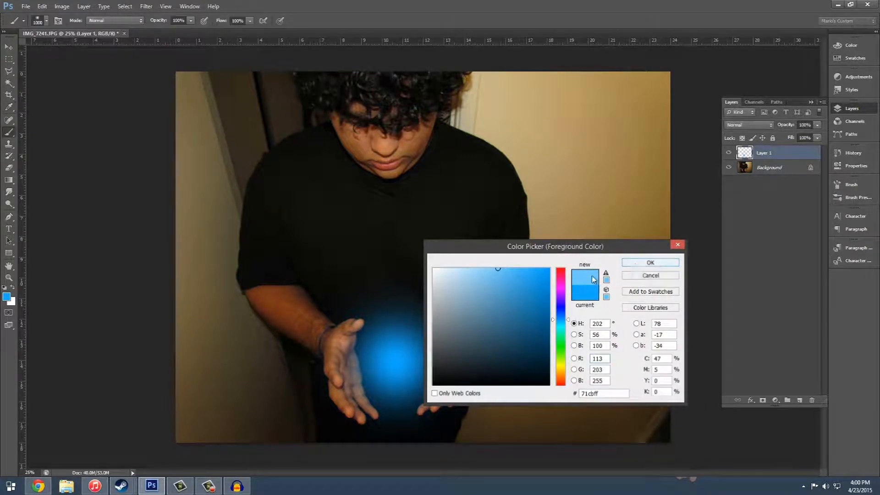
left_click(391, 363)
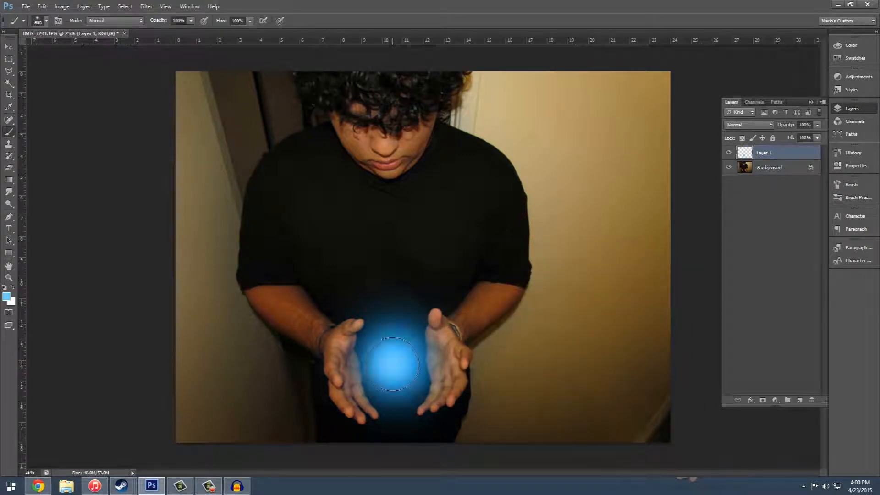
Step: Choose a paler blue foreground color and dab the middle of the glow with a 400 px brush
left_click(6, 296)
left_click_drag(484, 285, 463, 252)
left_click(650, 262)
left_click(393, 364)
left_click(393, 365)
key("bracketright")
left_click(392, 364)
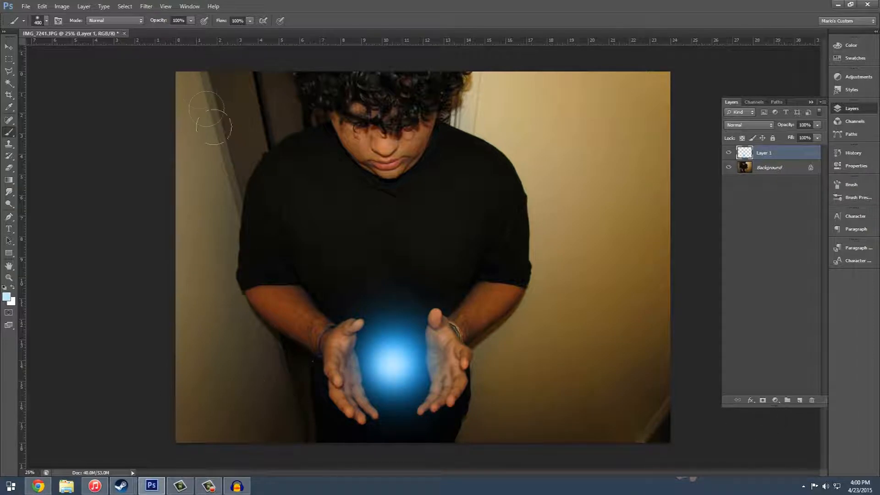
Step: Set the foreground color to near-white blue e0f4ff and dab the glow's core with a 300 px brush
left_click(6, 298)
left_click_drag(463, 271, 446, 269)
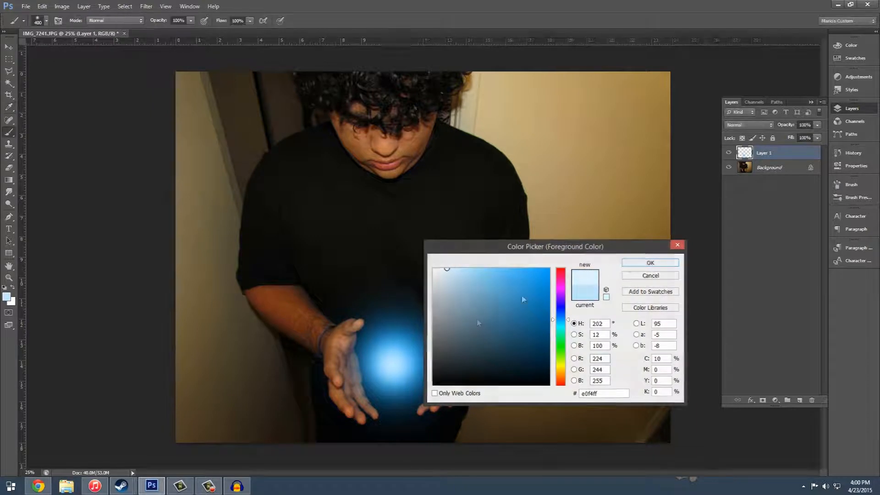
left_click(650, 263)
left_click(390, 366)
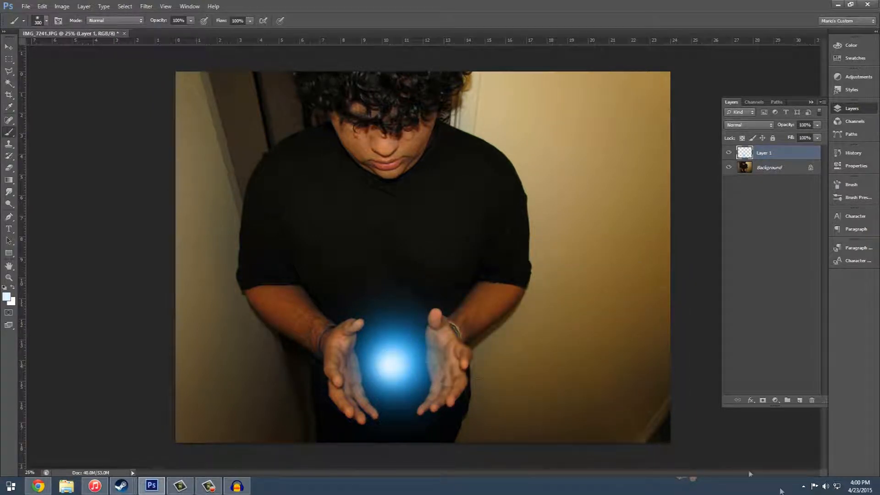
Step: Activate the Smudge tool and check its brush size and hardness settings
left_click(8, 192)
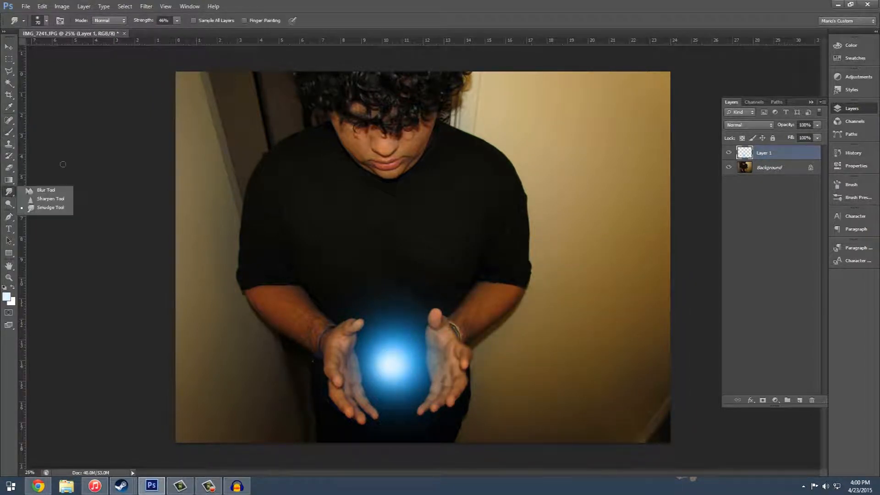
left_click(50, 198)
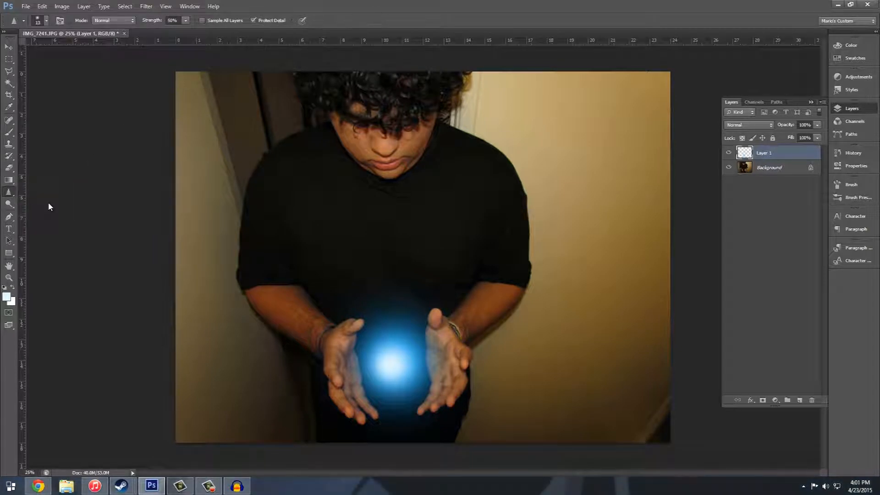
left_click(9, 192)
left_click(41, 208)
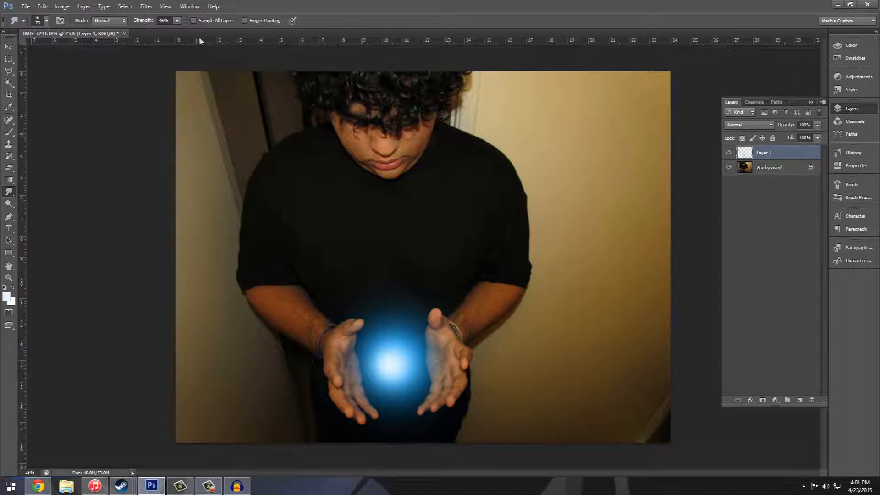
right_click(393, 313)
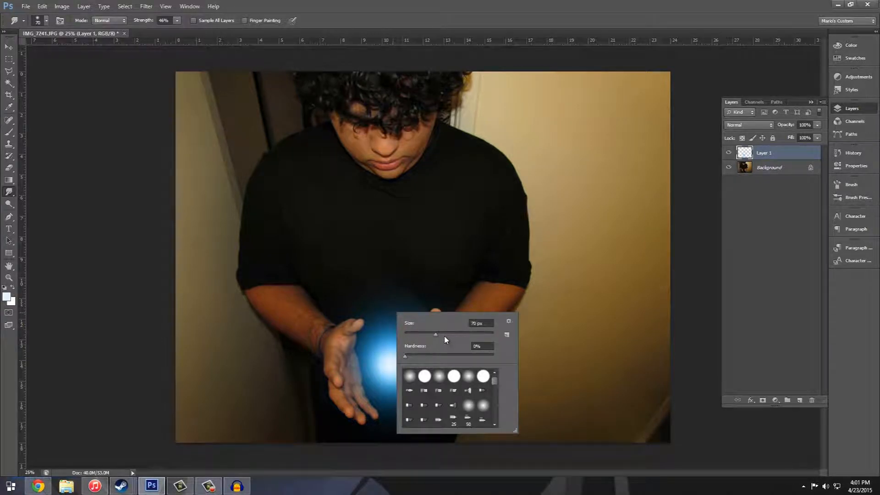
left_click(438, 8)
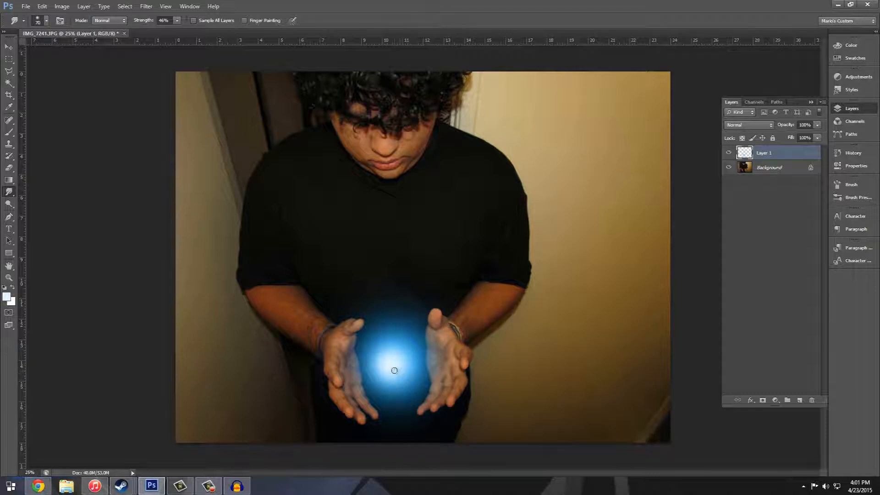
Step: Smudge the glow upward with repeated 70 px strokes at 46% strength to form flame tongues between the hands
left_click_drag(388, 369, 392, 339)
mouse_move(391, 373)
left_mouse_down()
mouse_move(402, 341)
mouse_move(375, 351)
mouse_move(403, 326)
mouse_move(387, 288)
left_mouse_up()
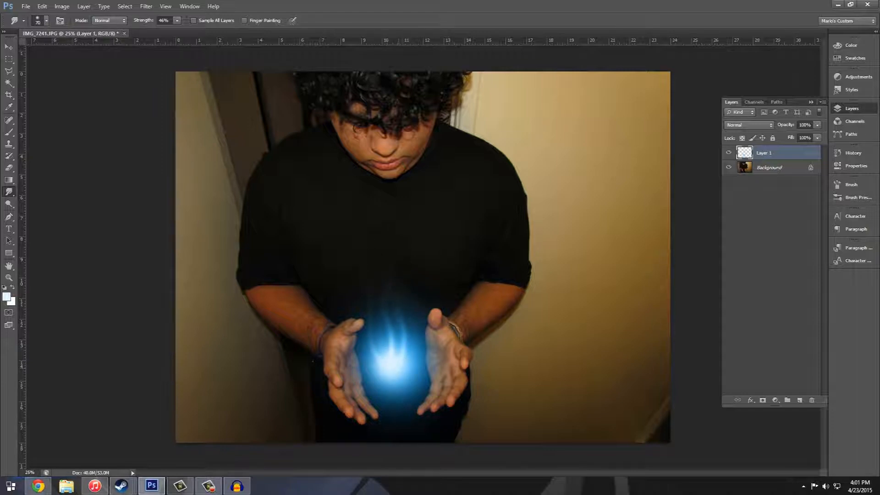
left_click_drag(389, 367, 383, 298)
left_click_drag(391, 371, 390, 246)
left_click_drag(393, 363, 399, 328)
left_click_drag(400, 363, 404, 293)
left_click_drag(385, 378, 413, 332)
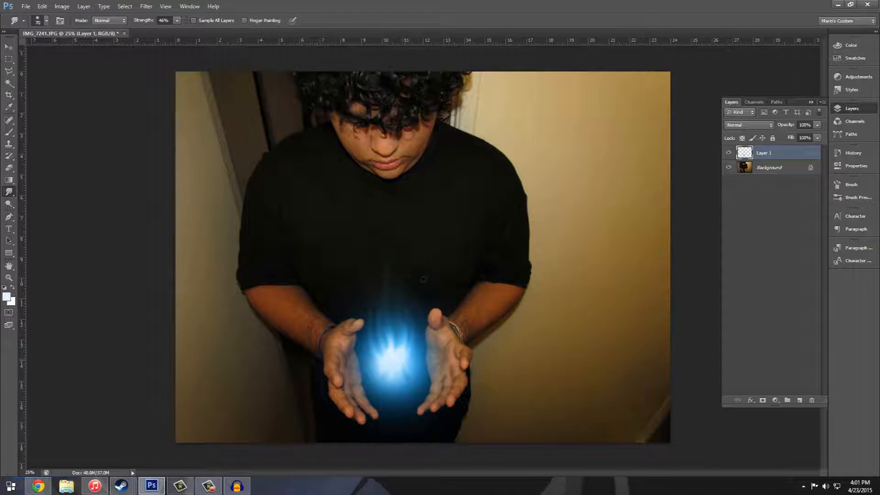
mouse_move(390, 370)
left_mouse_down()
mouse_move(378, 303)
mouse_move(390, 356)
mouse_move(395, 273)
left_mouse_up()
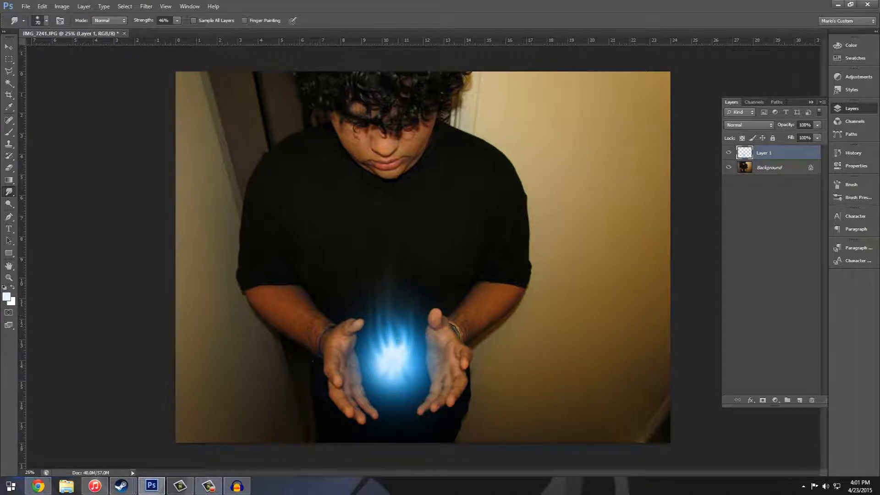
left_click_drag(391, 353, 389, 282)
left_click_drag(389, 352, 388, 274)
left_click_drag(379, 357, 386, 337)
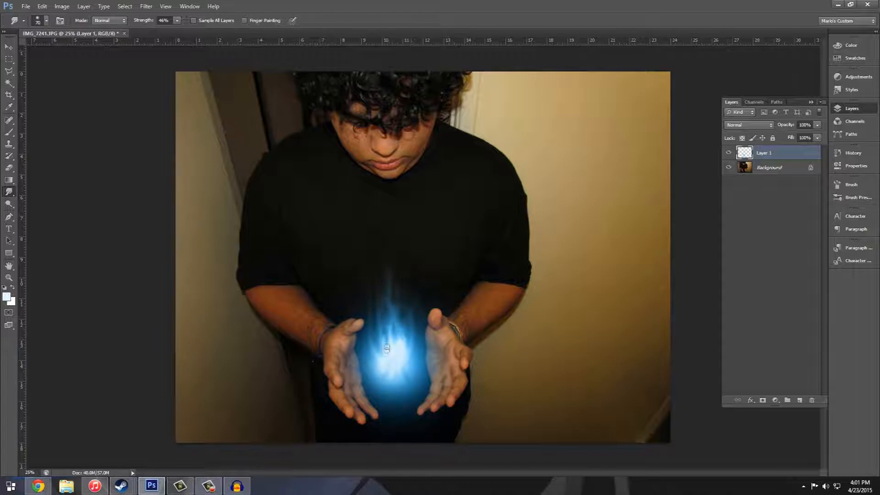
mouse_move(386, 349)
left_mouse_down()
mouse_move(398, 260)
mouse_move(394, 355)
mouse_move(376, 289)
left_mouse_up()
left_click_drag(386, 364, 380, 292)
left_click_drag(388, 348, 386, 267)
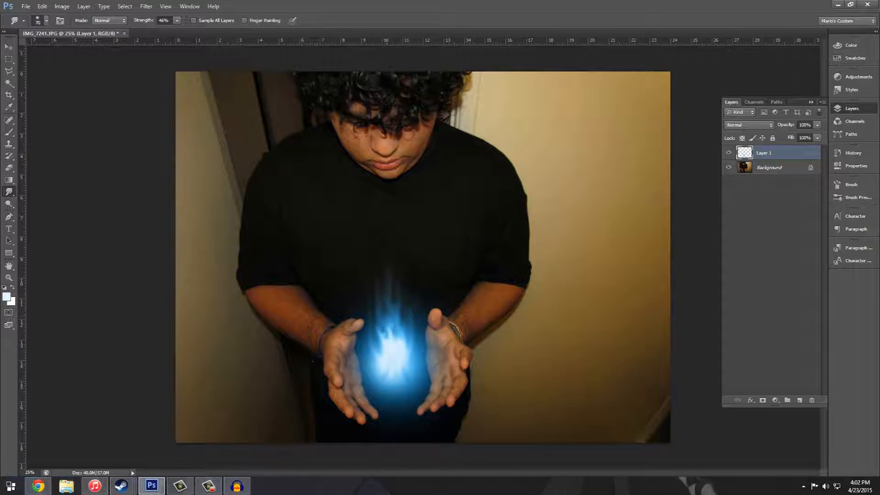
left_click_drag(381, 363, 384, 309)
left_click_drag(390, 352, 388, 299)
left_click_drag(384, 333, 378, 310)
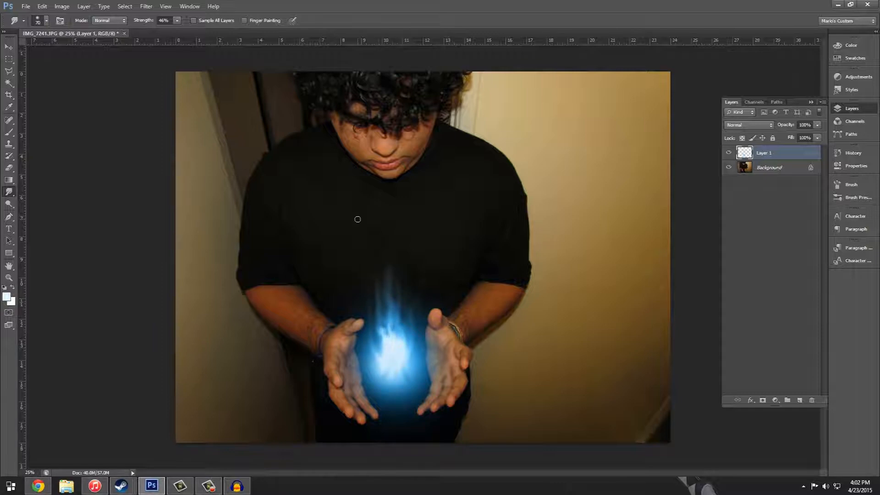
left_click_drag(394, 342, 388, 300)
left_click_drag(396, 344, 398, 308)
left_click_drag(391, 343, 400, 310)
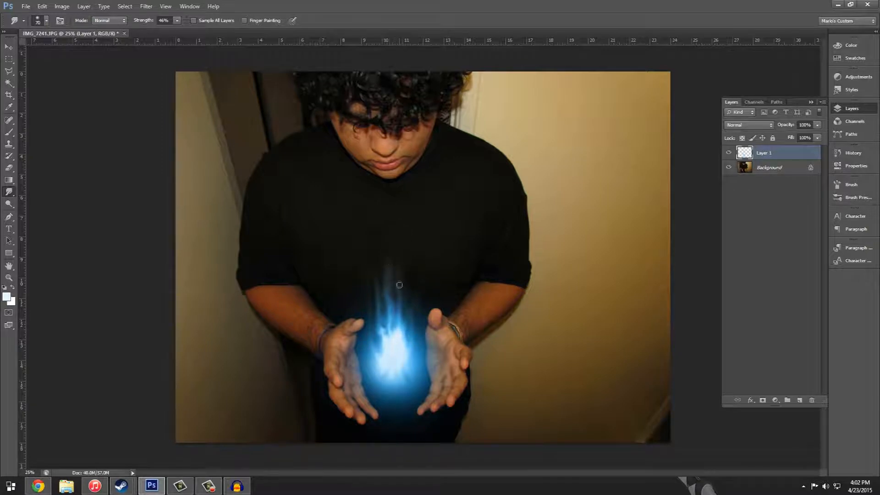
mouse_move(383, 355)
left_mouse_down()
mouse_move(375, 277)
mouse_move(389, 345)
mouse_move(390, 257)
left_mouse_up()
left_click_drag(379, 369, 386, 326)
left_click_drag(385, 359, 368, 276)
left_click_drag(406, 348, 407, 293)
left_click_drag(405, 351, 408, 259)
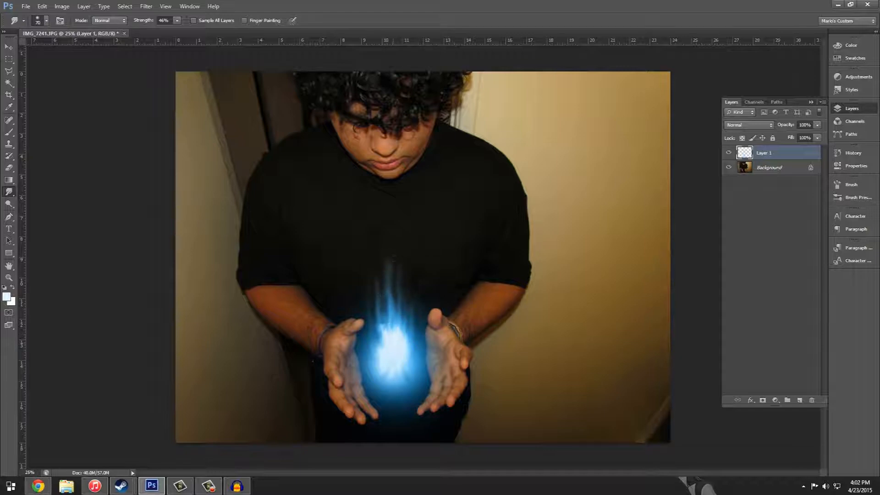
left_click_drag(404, 345, 409, 276)
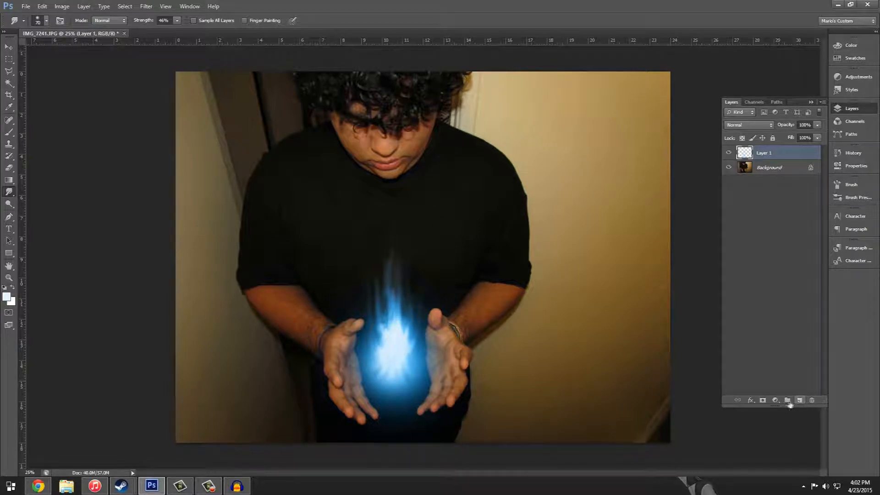
Step: Add a layer mask to Layer 1 and keep black 000000 as the foreground color
left_click(763, 400)
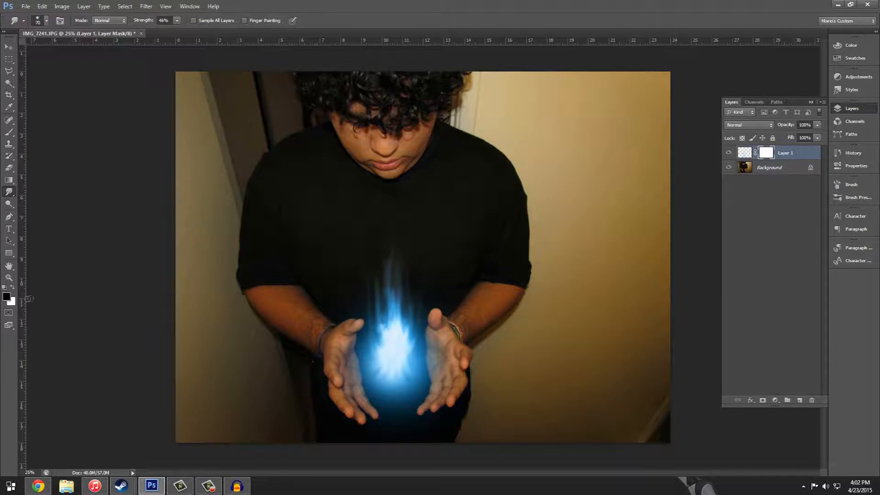
left_click(6, 297)
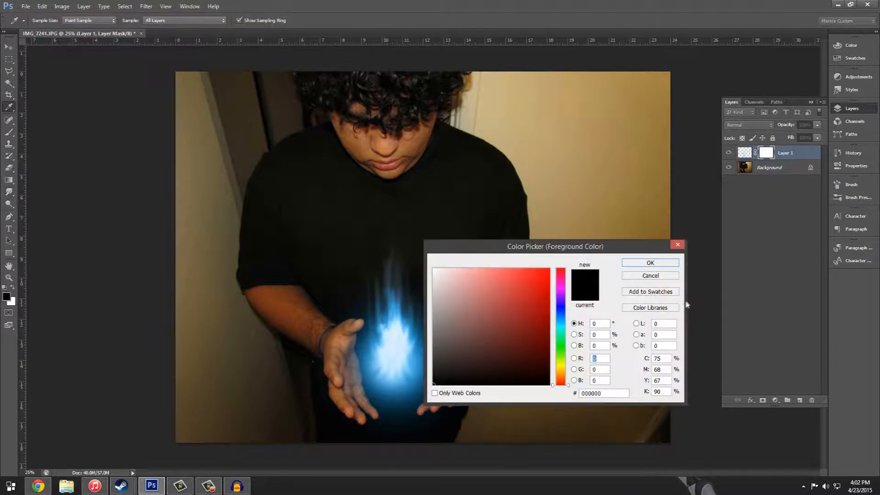
left_click(650, 263)
Step: Paint on the mask over the flame's upper tips with a 300 px brush at 9% opacity to fade them
right_click(9, 132)
left_click(321, 2)
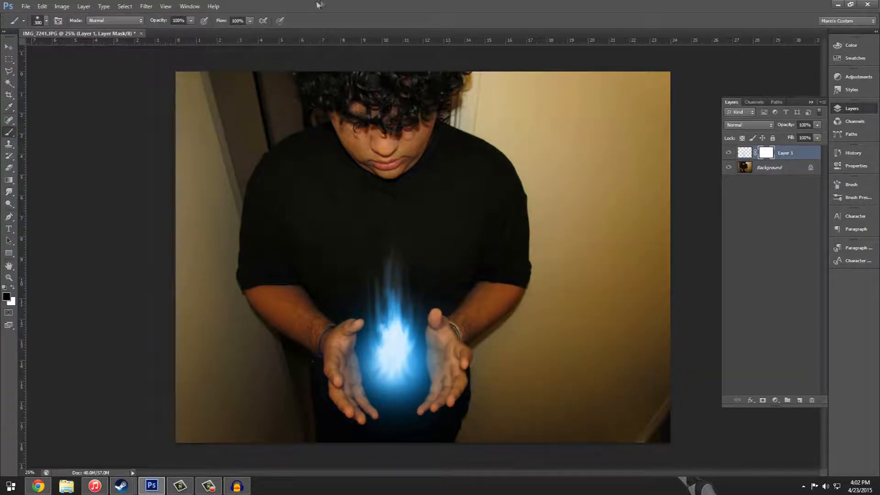
mouse_move(156, 23)
left_mouse_down()
mouse_move(124, 29)
mouse_move(148, 25)
left_mouse_up()
mouse_move(389, 279)
left_mouse_down()
mouse_move(382, 260)
mouse_move(382, 288)
mouse_move(383, 243)
mouse_move(384, 302)
mouse_move(394, 218)
mouse_move(375, 287)
mouse_move(392, 228)
mouse_move(387, 274)
mouse_move(407, 252)
mouse_move(379, 289)
left_mouse_up()
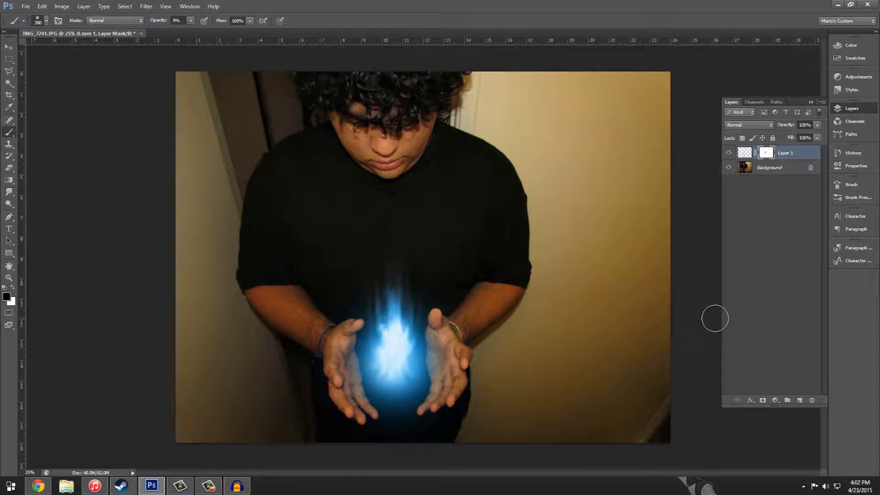
Step: Target Layer 1's image instead of its mask and smudge more flame tongues upward from the glow
left_click(9, 192)
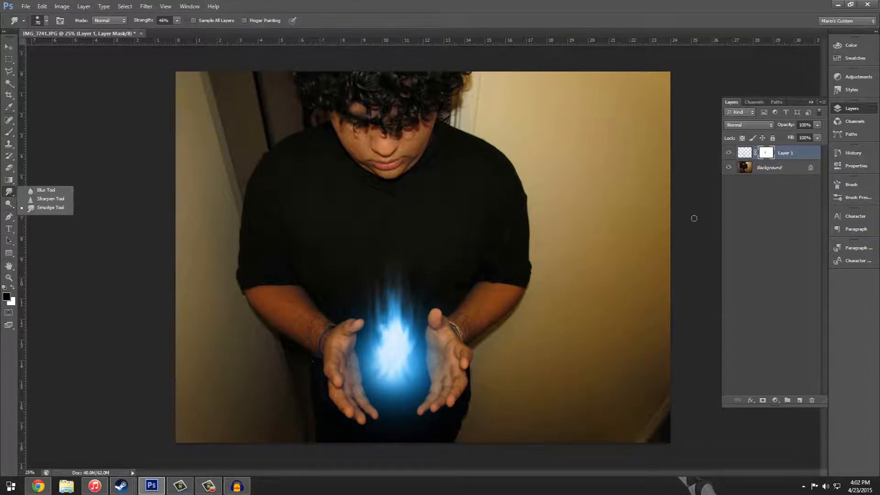
left_click(743, 153)
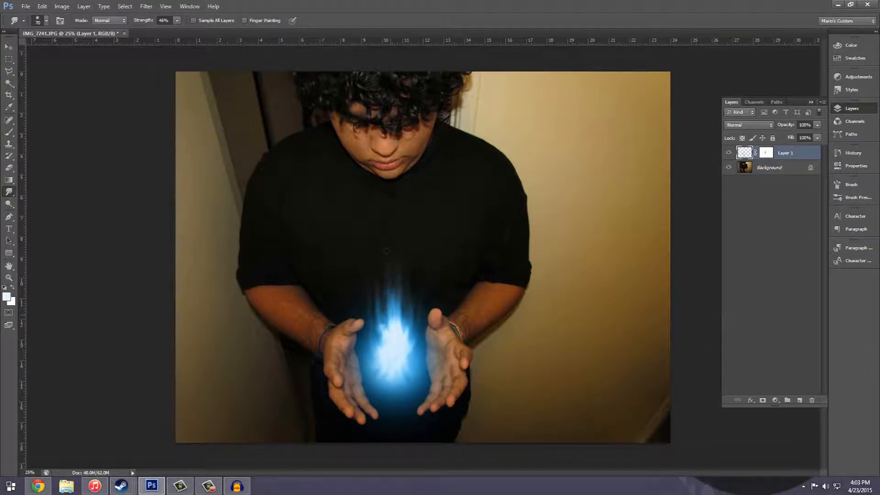
left_click_drag(395, 329, 392, 305)
left_click_drag(404, 335, 408, 284)
left_click_drag(409, 350, 418, 260)
left_click_drag(388, 329, 383, 293)
left_click_drag(390, 350, 384, 264)
left_click_drag(397, 317, 387, 239)
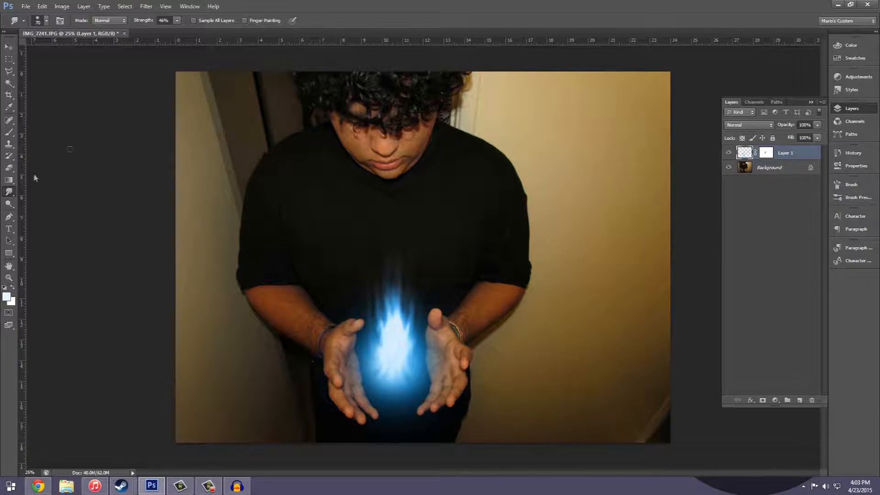
Step: Switch to the Brush tool, choose the star-shaped sparkle tip and reduce its size to 150 px
left_click_drag(9, 132, 32, 133)
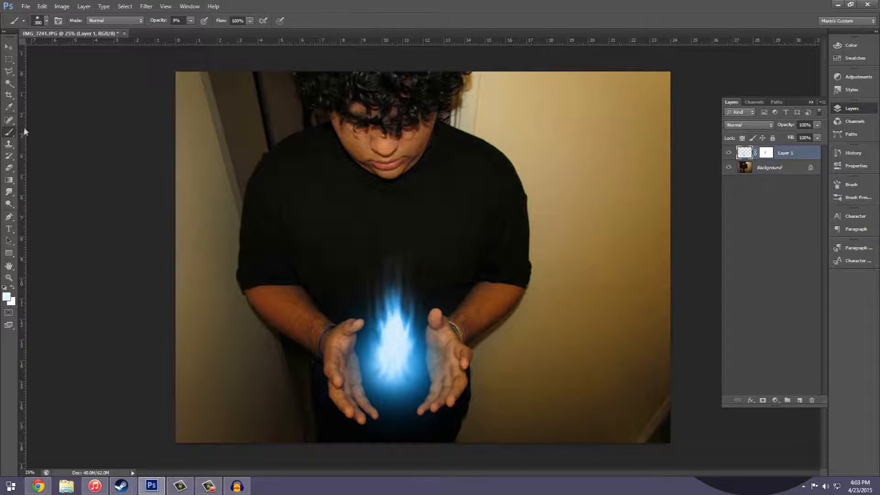
right_click(343, 141)
left_click_drag(443, 220, 444, 252)
left_click(361, 254)
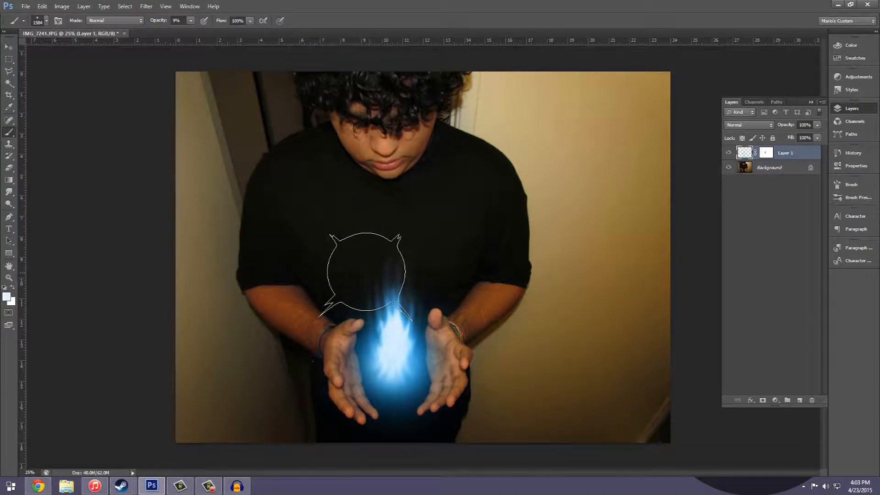
key("bracketleft")
key("bracketleft")
key("bracketleft")
key("bracketleft")
key("bracketleft")
key("bracketleft")
key("bracketleft")
key("bracketleft")
key("bracketleft")
key("bracketleft")
key("bracketleft")
key("bracketleft")
key("bracketleft")
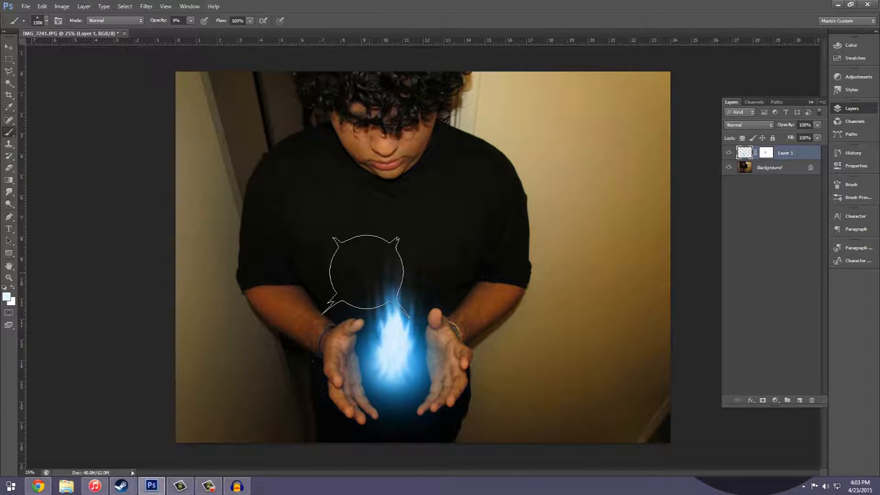
key("bracketleft")
key("bracketleft")
key("bracketleft")
key("bracketleft")
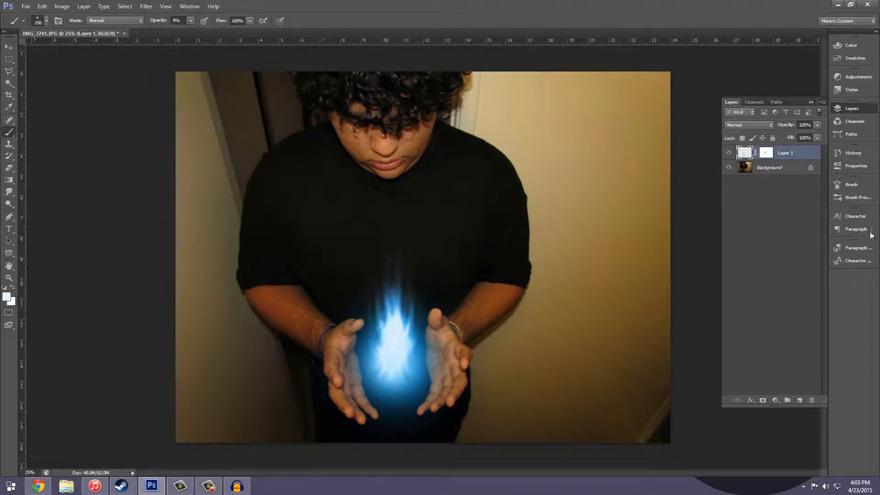
Step: Enable Shape Dynamics for the sparkle brush with 60% size jitter, 100% angle jitter and 0% roundness jitter
left_click(863, 200)
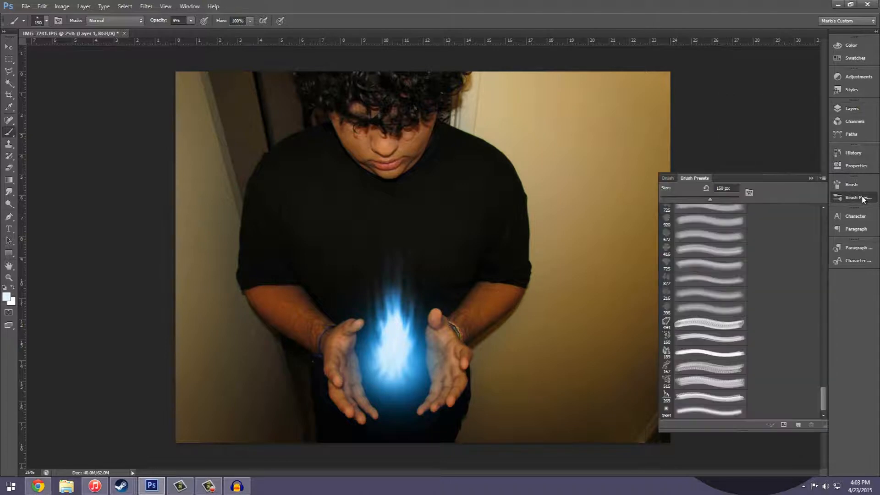
left_click(668, 179)
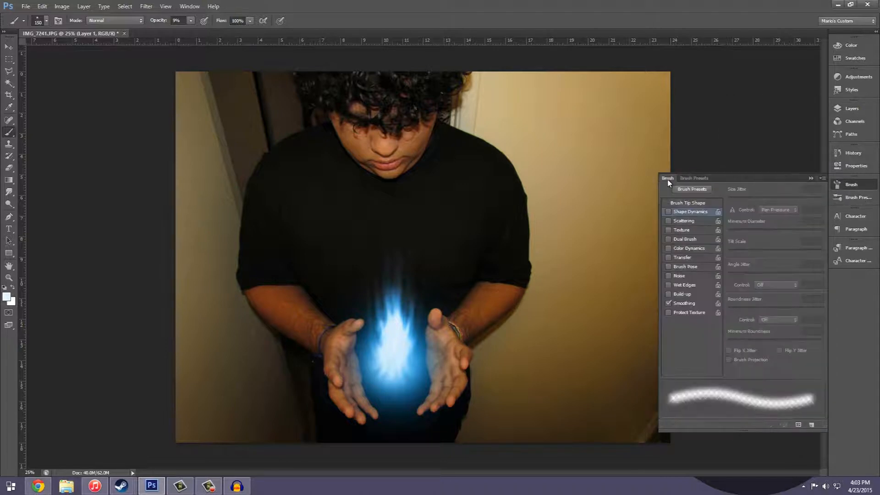
left_click(668, 211)
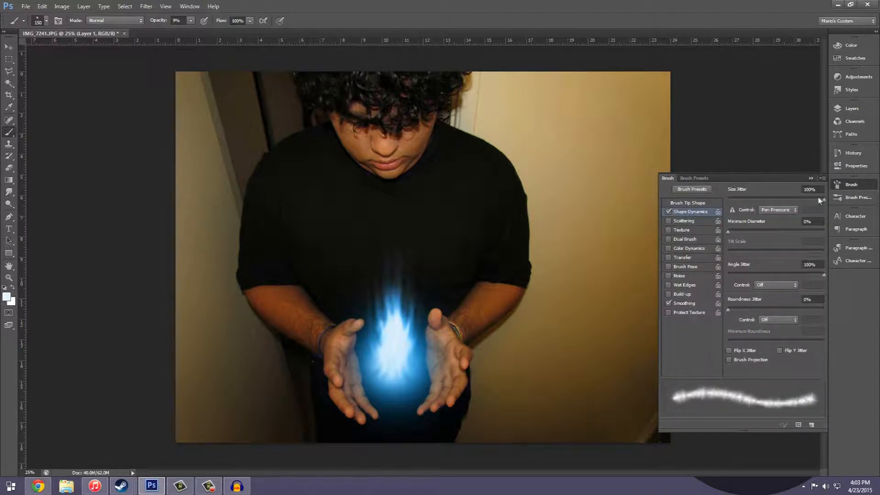
mouse_move(823, 204)
left_mouse_down()
mouse_move(731, 201)
mouse_move(786, 203)
left_mouse_up()
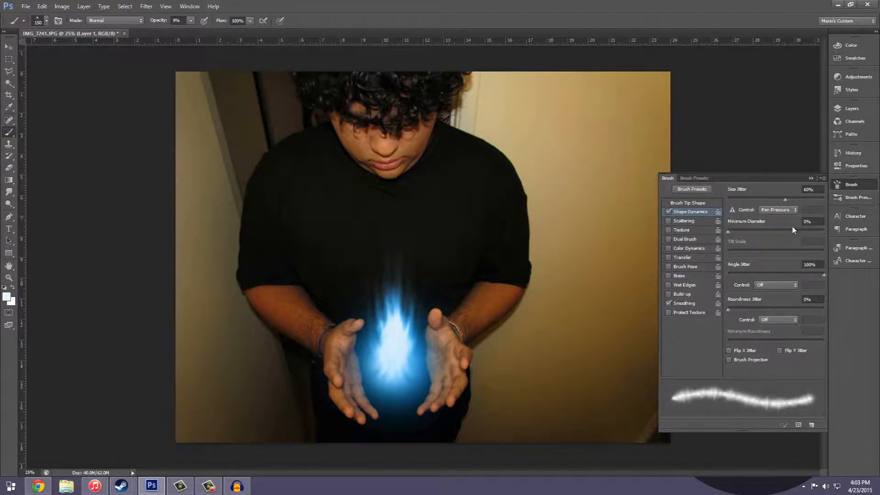
left_click_drag(823, 274, 845, 280)
mouse_move(731, 313)
left_mouse_down()
mouse_move(820, 308)
mouse_move(728, 311)
left_mouse_up()
left_click(862, 185)
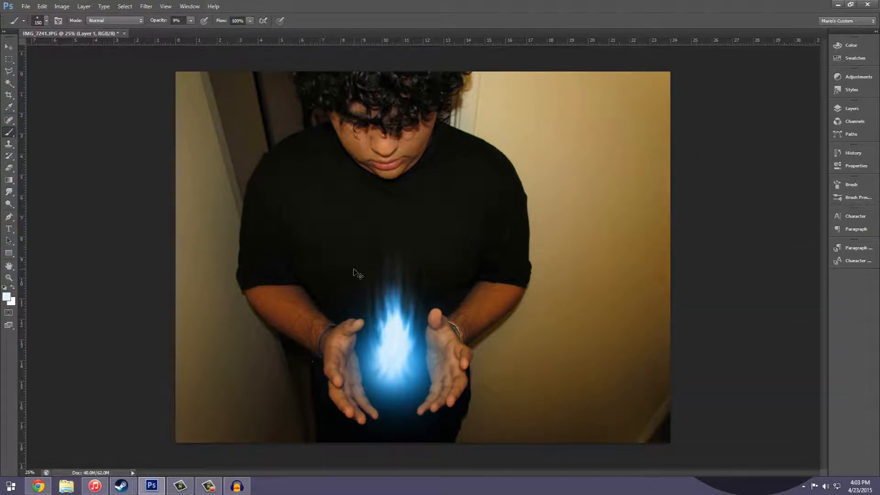
Step: Try stamping sparkles around and above the flame on Layer 1 with the 150 px brush at 100% opacity
key("ctrl+plus")
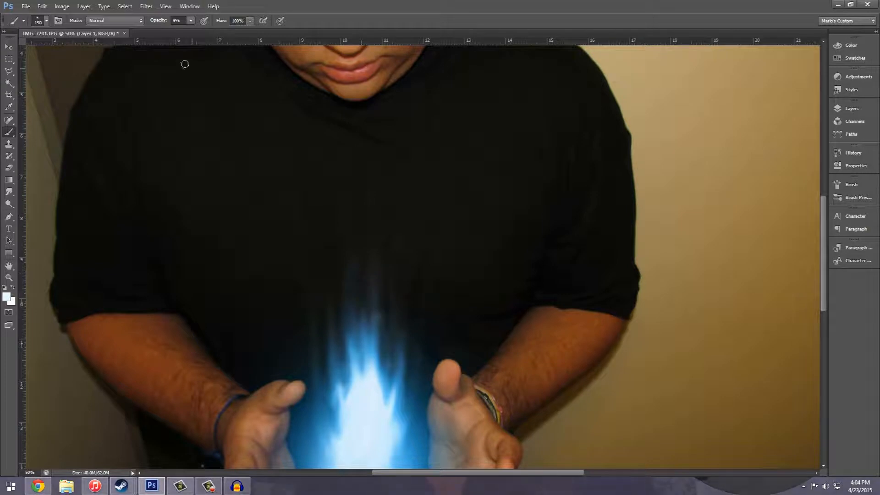
left_click_drag(152, 20, 213, 21)
left_click(332, 419)
left_click(330, 375)
left_click(398, 380)
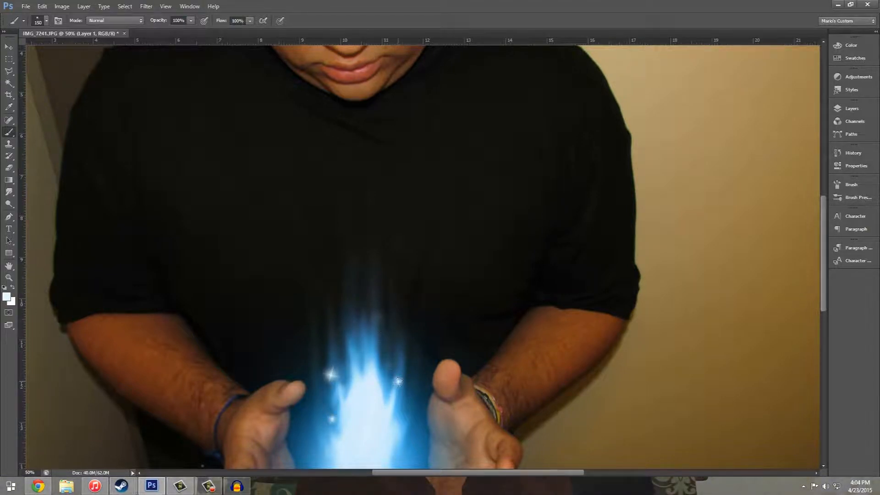
left_click(371, 314)
left_click(372, 249)
left_click(363, 183)
left_click(358, 290)
left_click(336, 350)
left_click(395, 288)
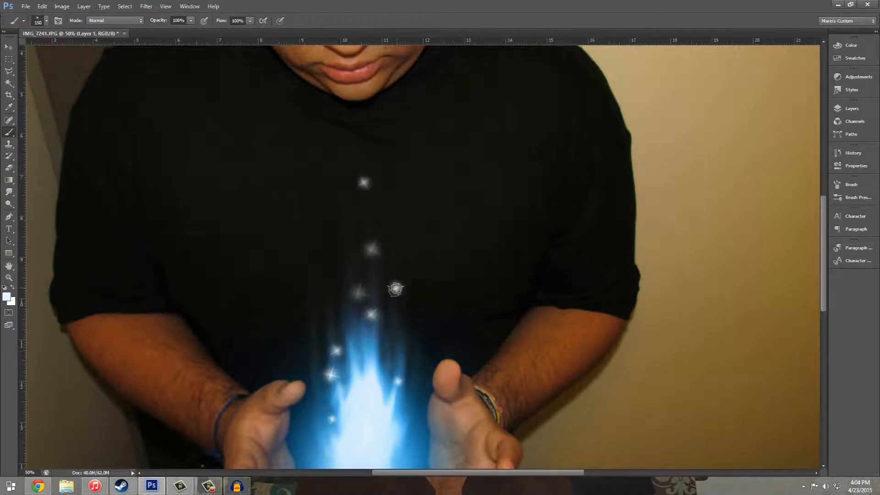
Step: Undo the sparkles stamped on Layer 1
left_click(864, 108)
key("ctrl+alt+z")
key("ctrl+alt+z")
key("ctrl+alt+z")
key("ctrl+alt+z")
key("ctrl+alt+z")
key("ctrl+alt+z")
key("ctrl+alt+z")
key("ctrl+alt+z")
key("ctrl+alt+z")
Step: Add a new layer above Layer 1 and lower the brush opacity to 87%
left_click(799, 400)
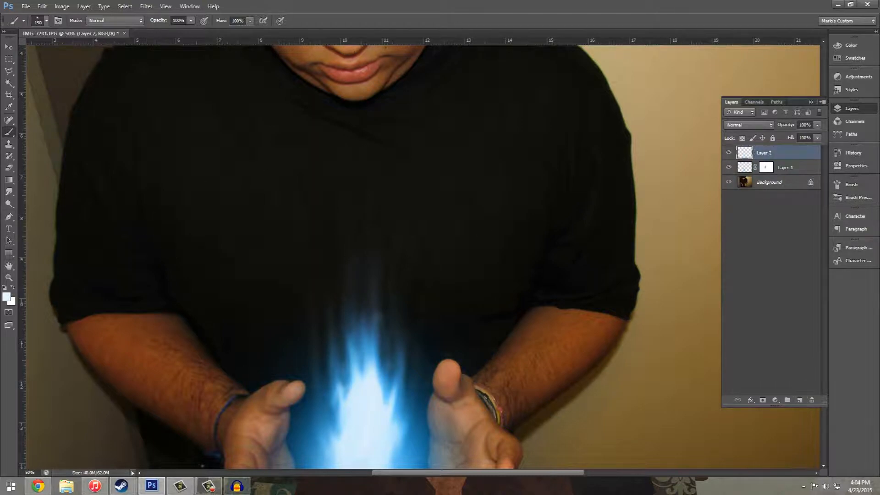
left_click(863, 115)
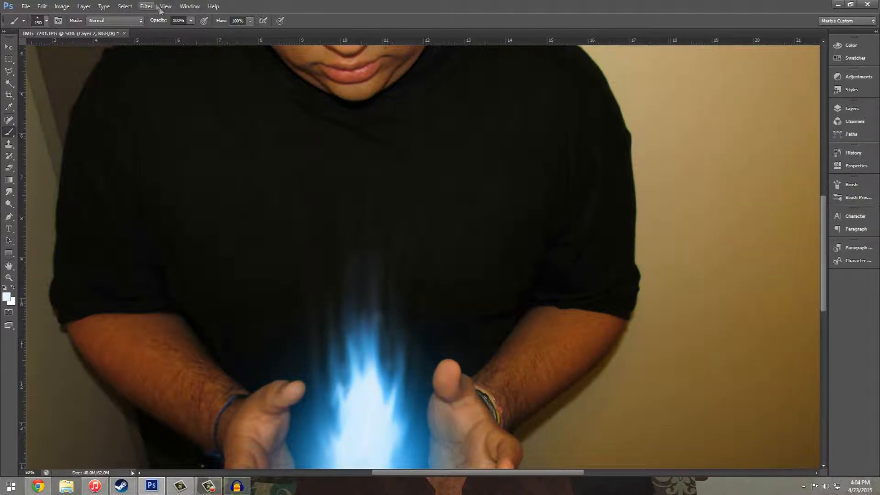
left_click_drag(161, 20, 157, 23)
Step: Choose a more saturated light blue as the foreground color, leaving the background color as it is
left_click(10, 301)
left_click(4, 299)
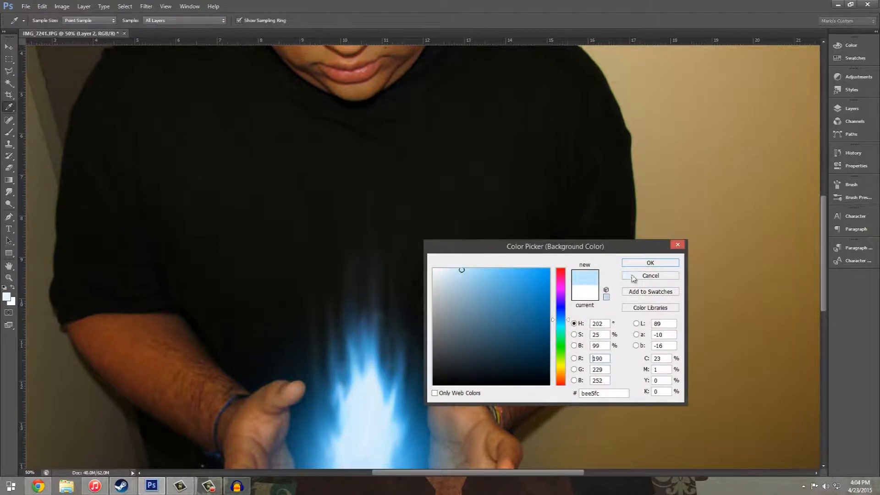
left_click(647, 275)
left_click(7, 296)
left_click_drag(462, 270, 476, 267)
left_click(628, 268)
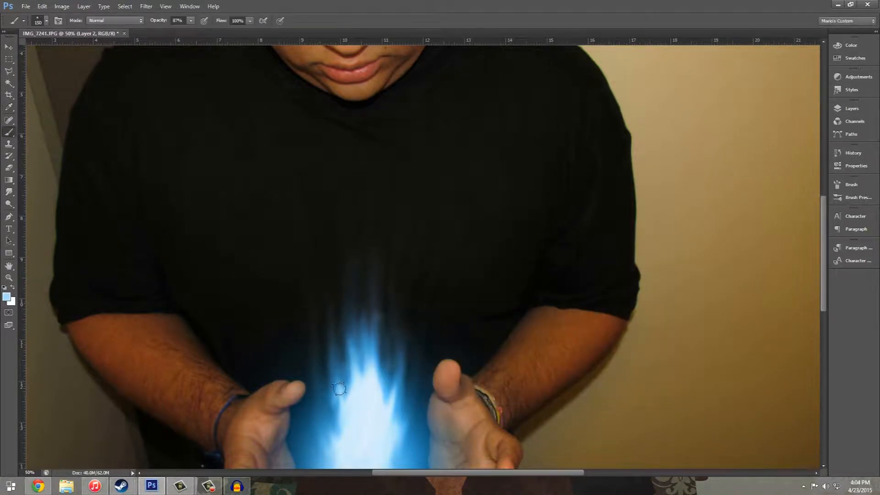
Step: Stamp sparkles around the flame and in a rising line up to the chin, reducing the brush from 100 px to 45 px
key("bracketleft")
left_click(405, 399)
left_click(375, 316)
left_click(375, 275)
left_click(368, 236)
left_click(348, 300)
left_click(357, 262)
left_click(365, 214)
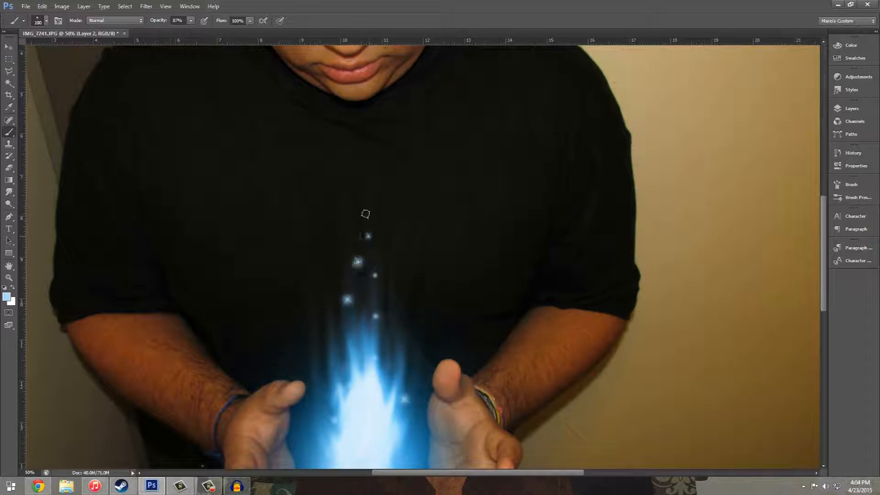
left_click(368, 155)
key("bracketleft")
scroll(358, 226, "down", 1)
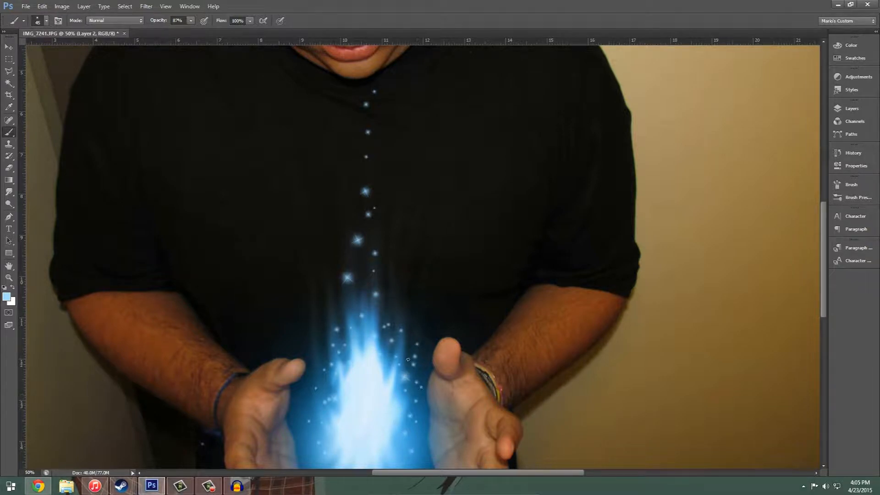
Step: Erase the two larger sparkles just above the flame with a 175 px eraser and stamp smaller 45 px sparkles there
scroll(359, 394, "up", 3)
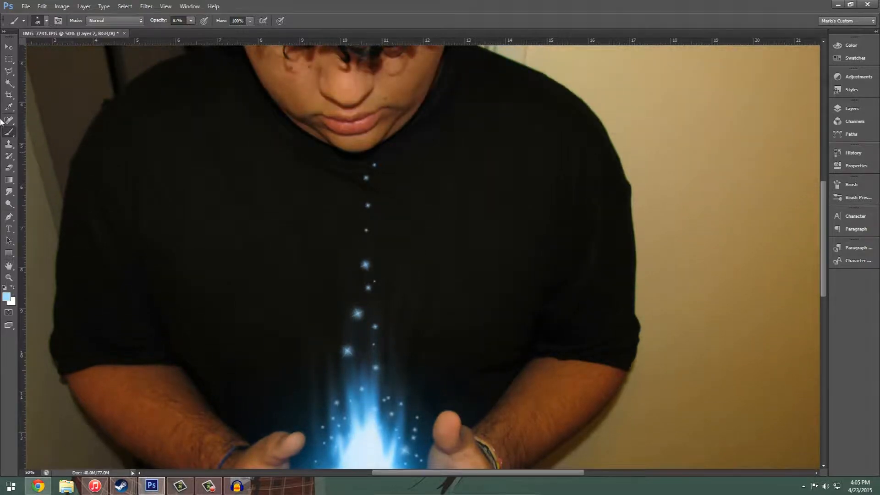
left_click(9, 168)
left_click(47, 166)
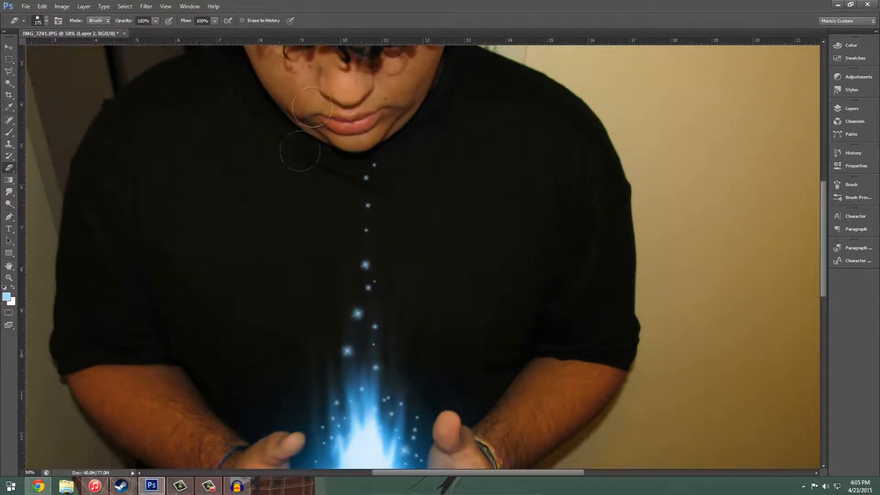
left_click(346, 319)
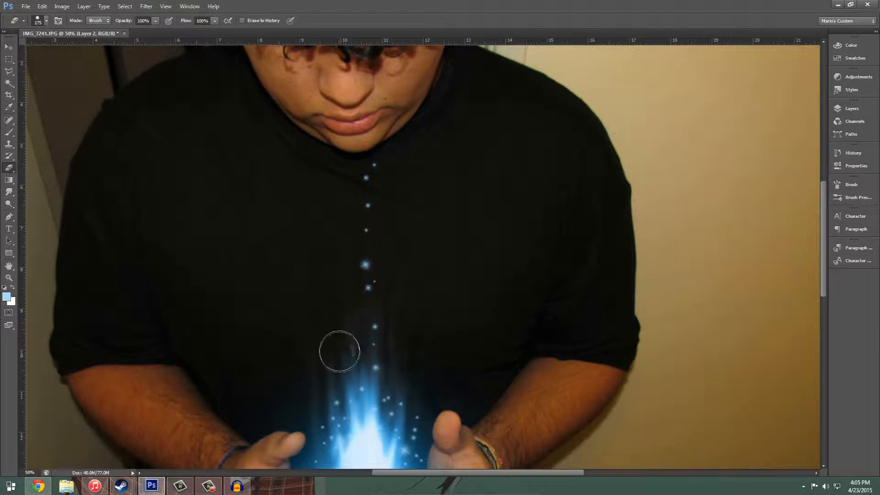
left_click(9, 132)
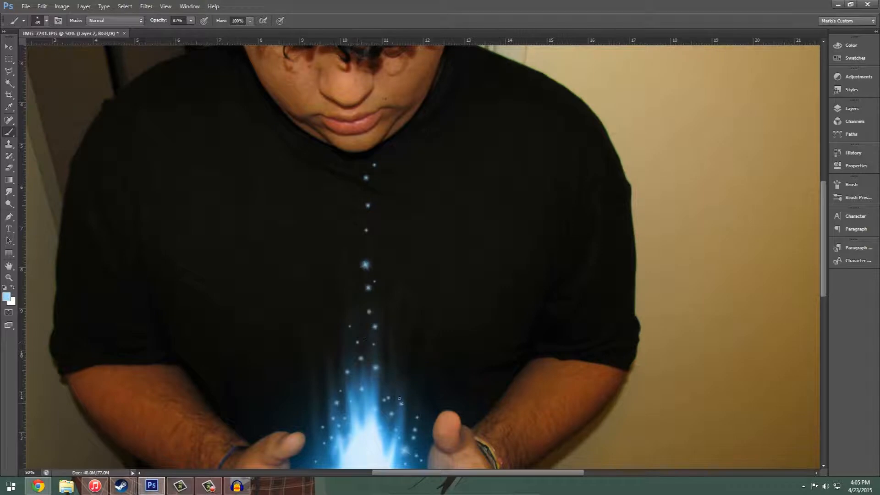
Step: Erase two sparkles below the chin and replace them with smaller ones using the sparkle brush at 30 px
scroll(467, 422, "down", 10)
scroll(458, 414, "up", 7)
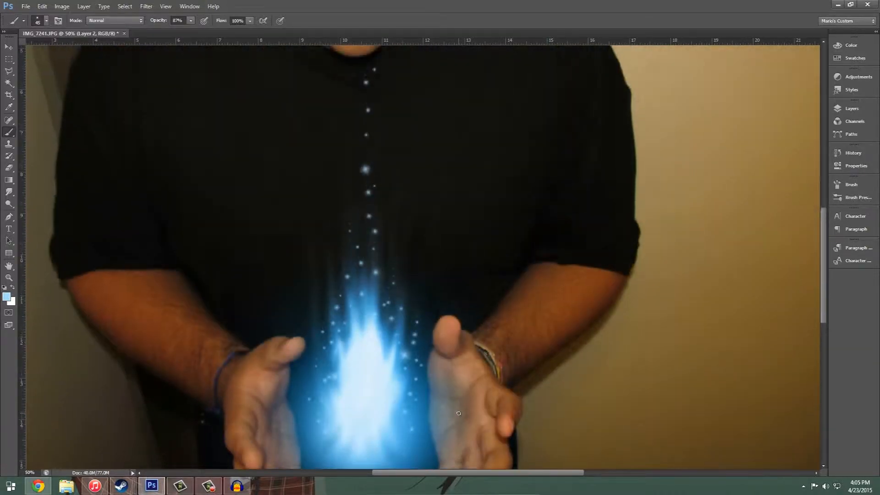
scroll(458, 413, "up", 6)
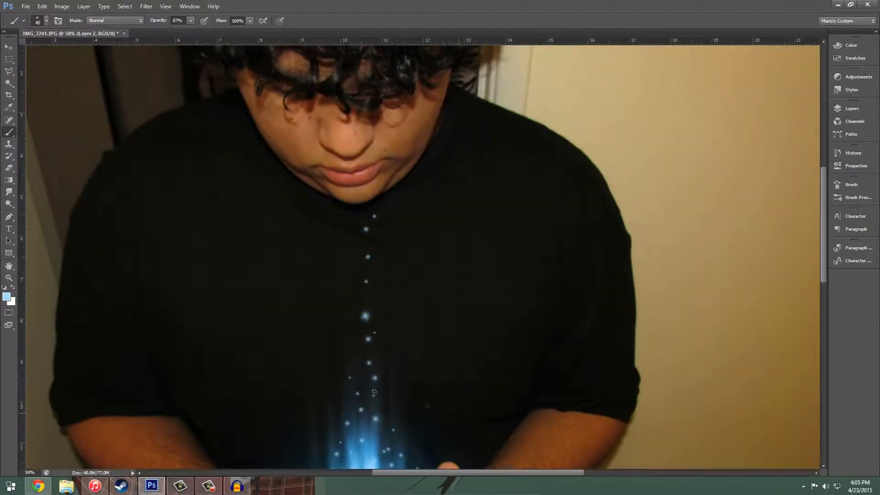
left_click(9, 167)
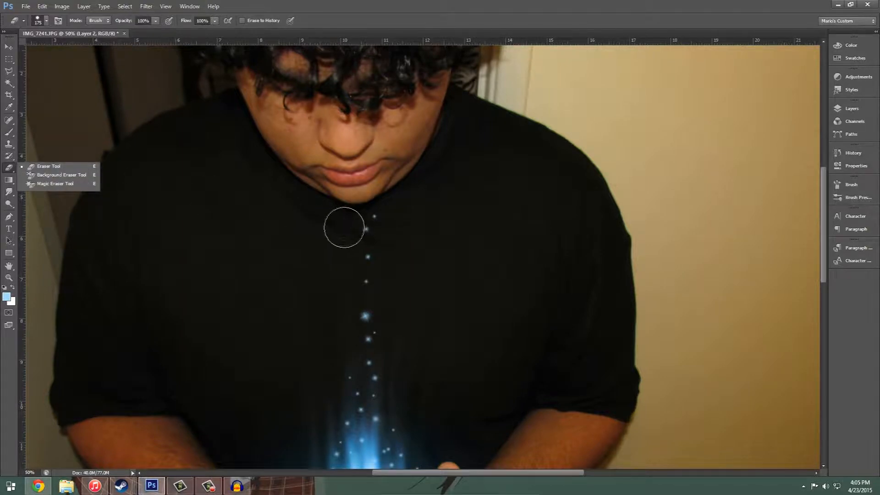
left_click(347, 228)
left_click(380, 255)
left_click(9, 133)
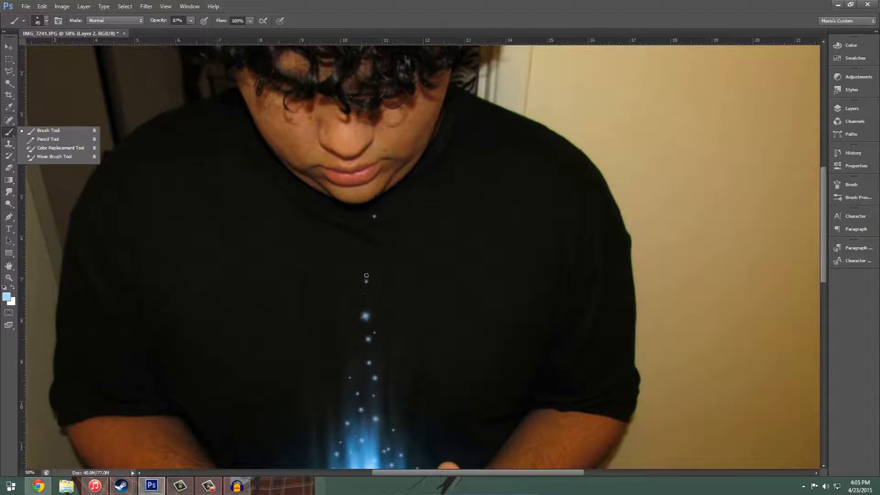
left_click(372, 240)
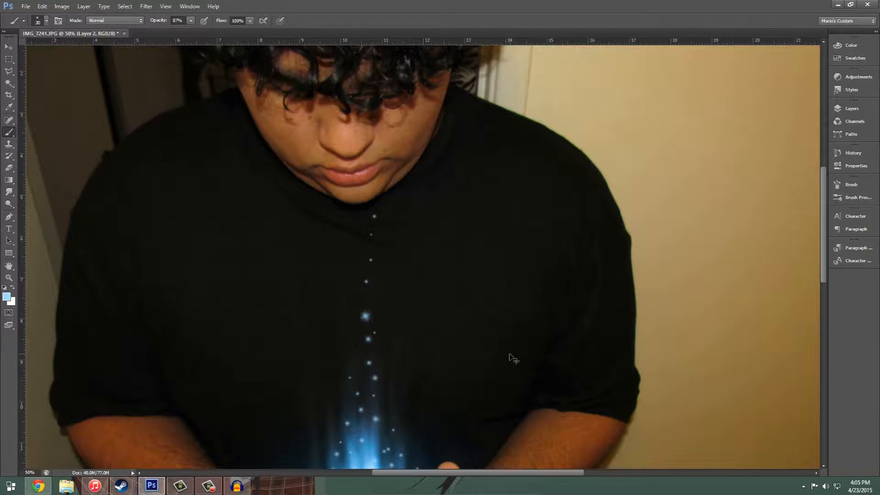
Step: Erase the upper sparkles between the chin and the flame, including the large one, and restamp tiny 30 px sparkles
key("ctrl+0")
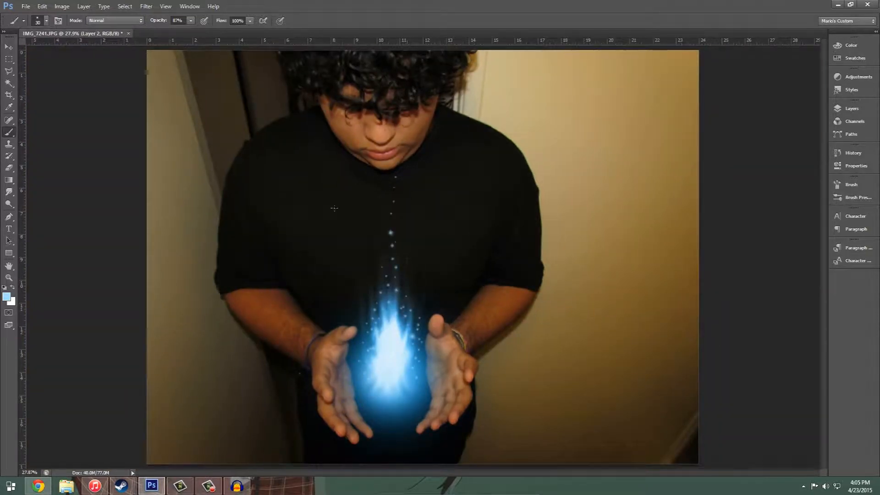
left_click(9, 167)
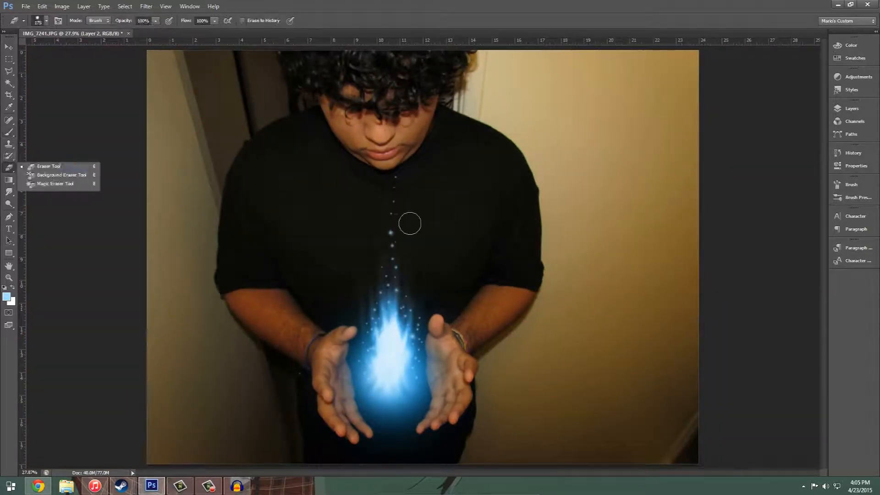
left_click(460, 201)
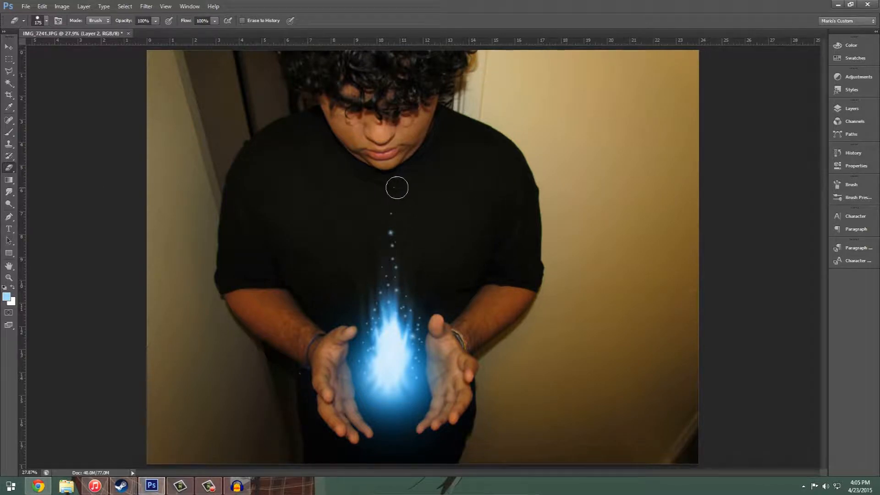
mouse_move(385, 208)
left_mouse_down()
mouse_move(399, 186)
mouse_move(389, 225)
mouse_move(113, 234)
left_mouse_up()
left_click(9, 132)
left_click(388, 236)
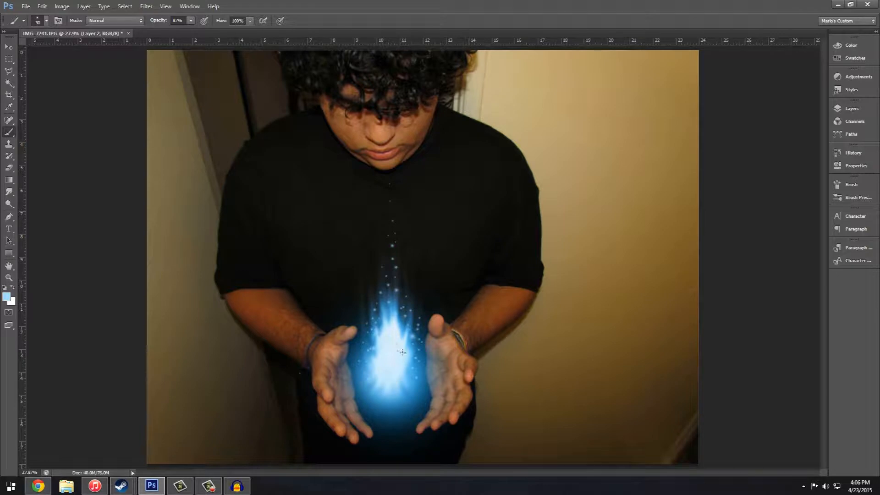
Step: Add a new layer above Layer 2 and name it "room shading"
left_click(146, 6)
left_click(166, 5)
left_click(851, 108)
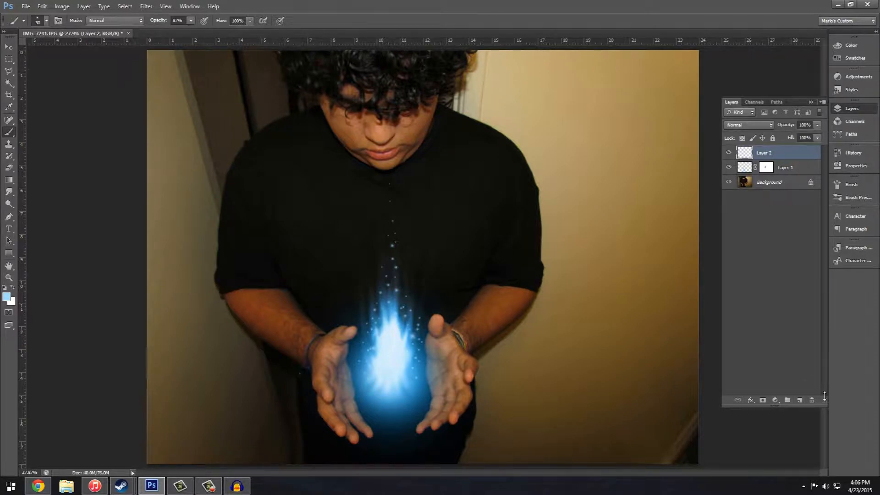
left_click(799, 400)
double_click(768, 153)
type("room shading")
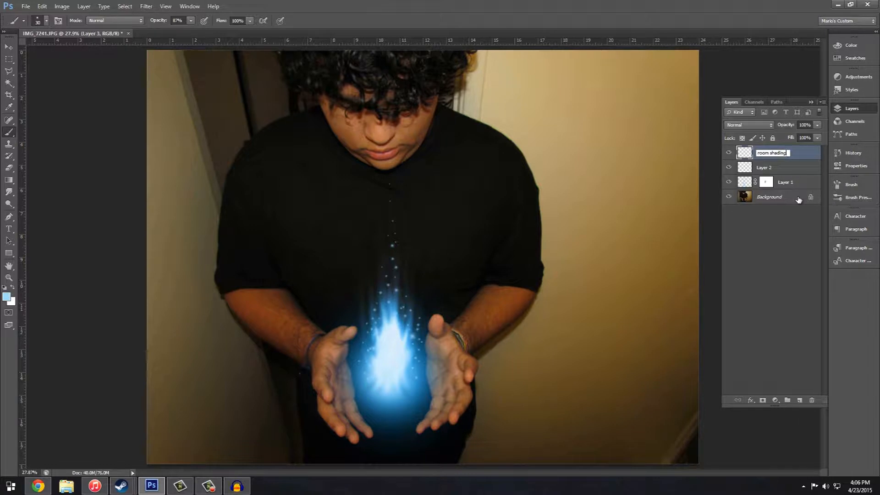
key("Return")
Step: Move the room shading layer directly above the Background layer and set its blend mode to Soft Light
left_click_drag(784, 181, 783, 189)
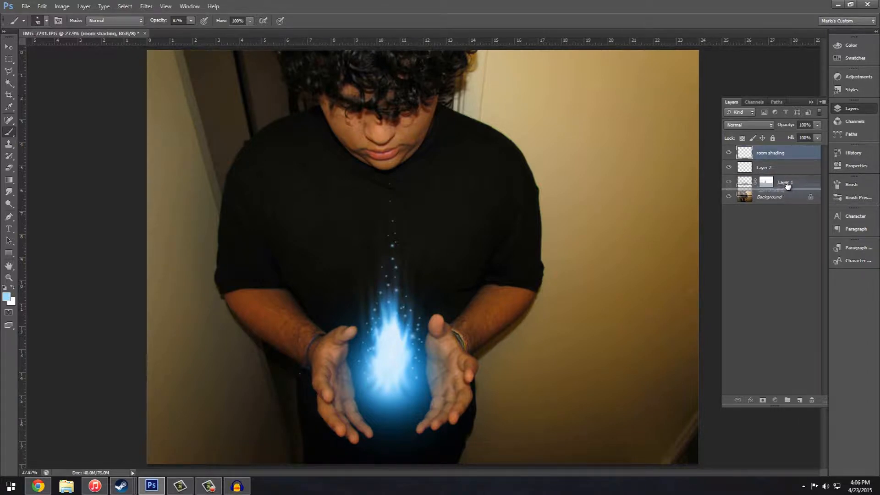
left_click(760, 125)
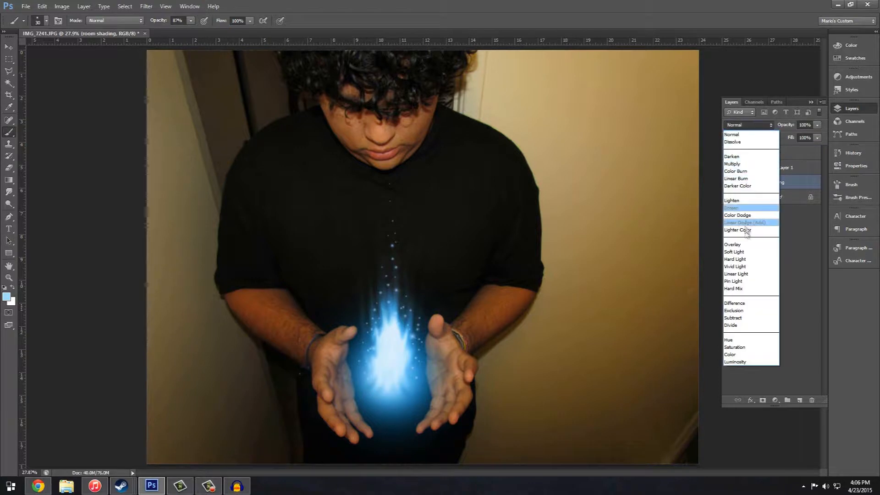
left_click(746, 252)
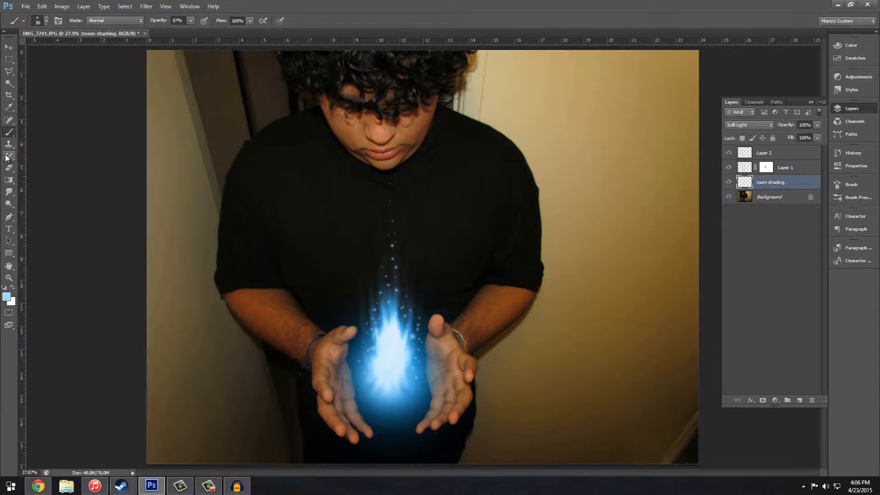
Step: Set the Brush tool to 75% opacity and choose a soft round tip with 0% hardness
left_click(7, 136)
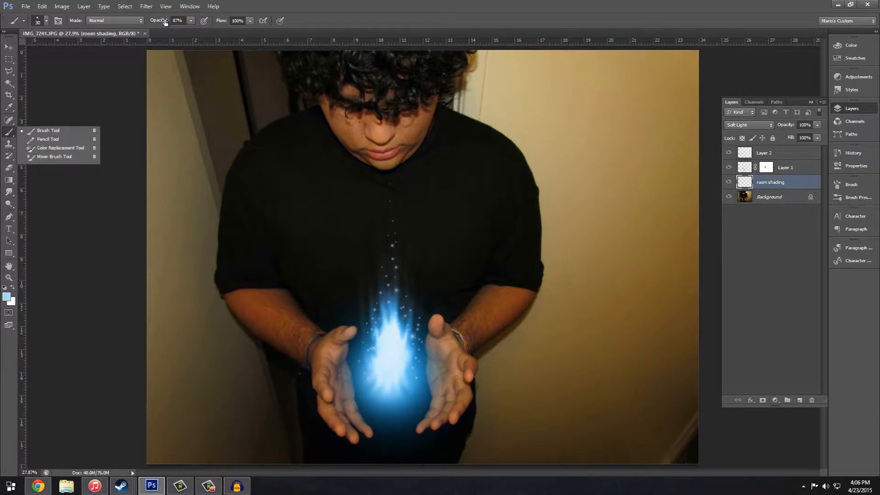
right_click(226, 97)
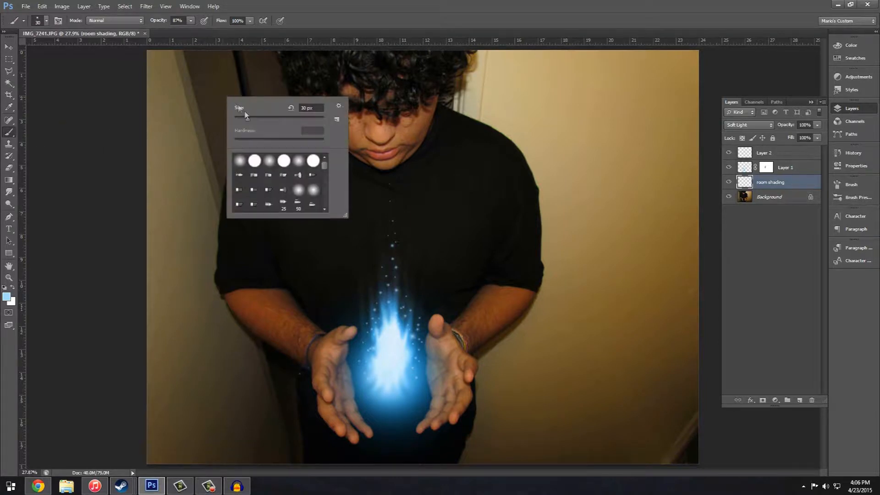
left_click(329, 6)
left_click(158, 22)
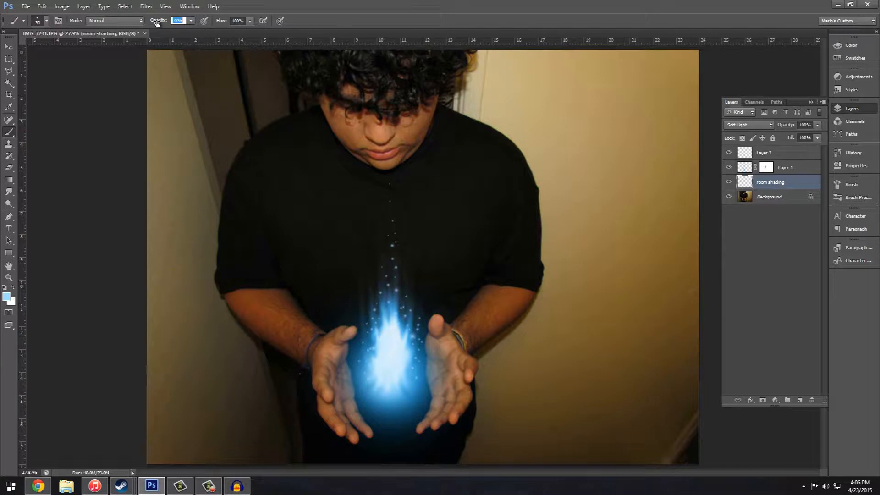
left_click_drag(156, 23, 155, 23)
right_click(282, 136)
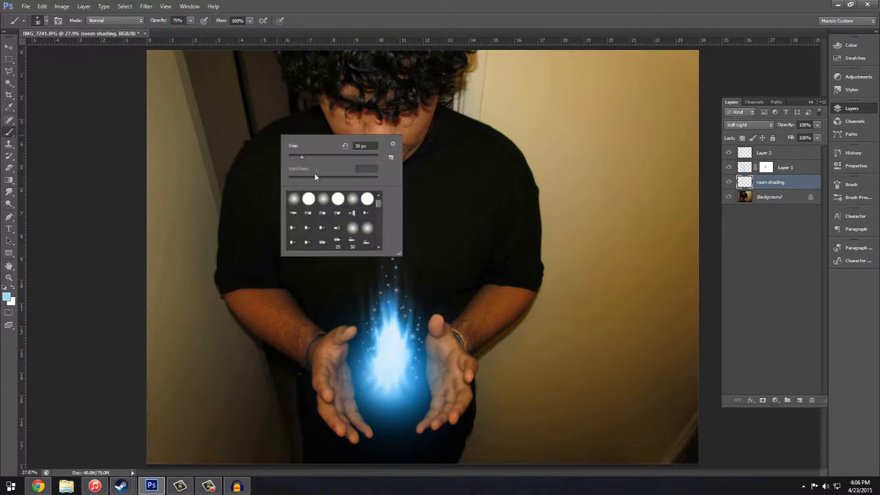
left_click(377, 24)
Step: Enlarge the soft round brush to 1100 px, keeping its hardness at 0%
right_click(305, 216)
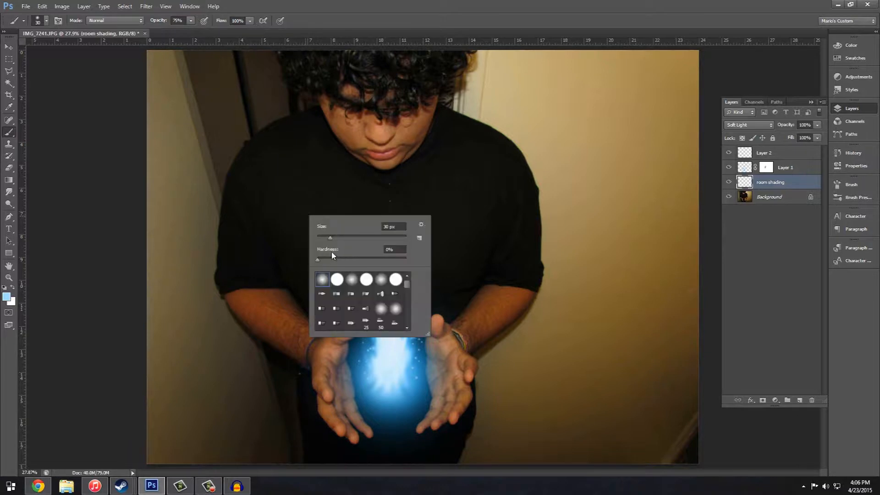
left_click(317, 259)
left_click_drag(330, 237, 374, 237)
left_click(365, 11)
key("bracketright")
key("bracketright")
key("bracketright")
key("bracketright")
key("bracketright")
key("bracketright")
key("bracketright")
key("bracketright")
key("bracketright")
key("bracketright")
key("bracketright")
Step: Set the foreground colour to the sky blue 62c6ff for tinting the room
left_click(7, 296)
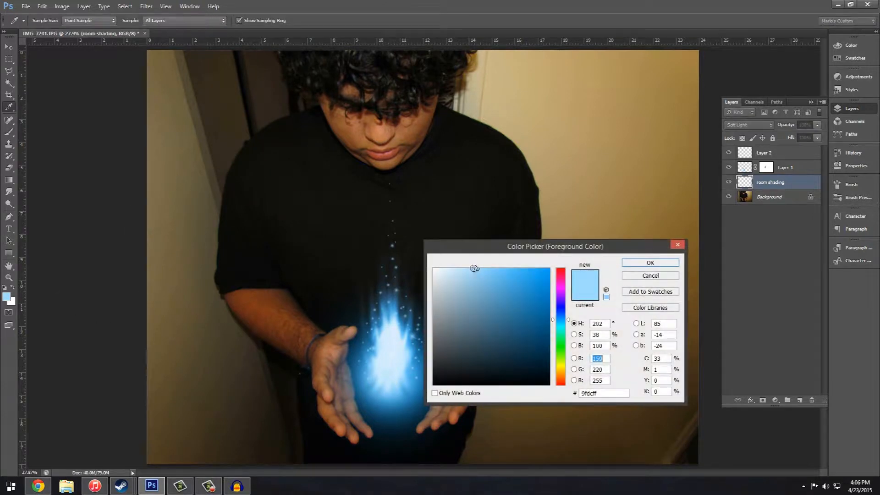
left_click_drag(498, 268, 516, 269)
left_click(643, 264)
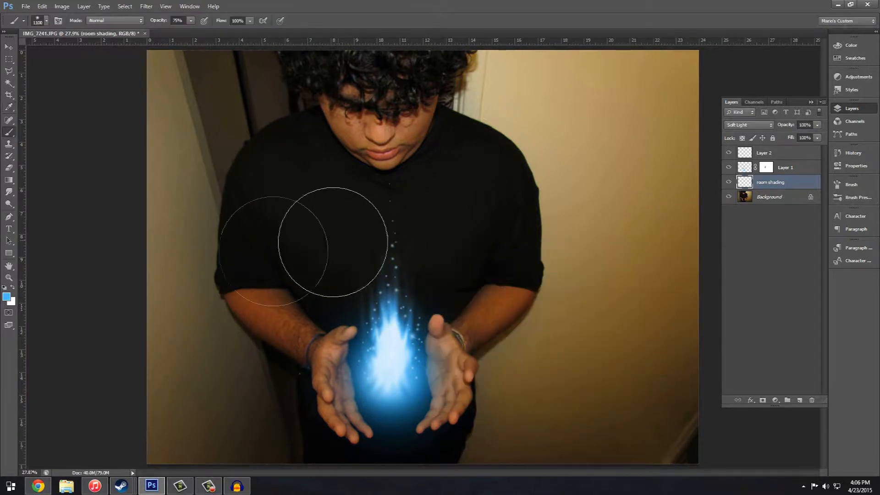
left_click(7, 298)
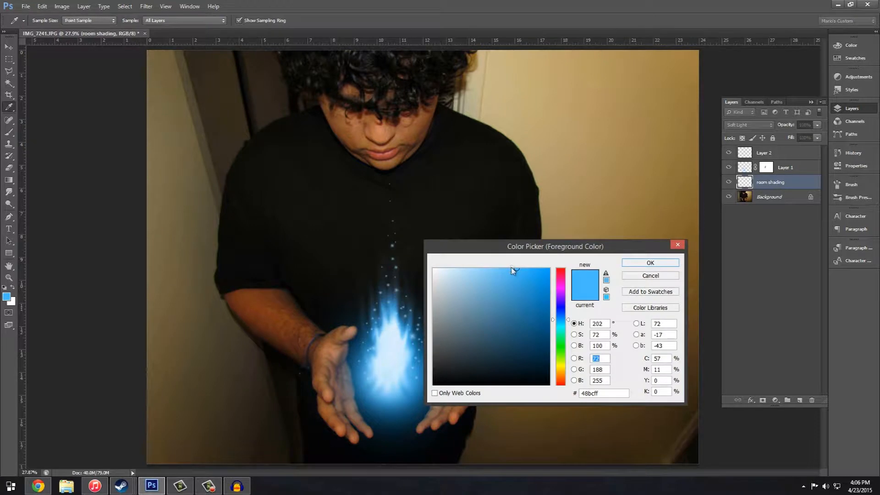
left_click_drag(510, 267, 504, 269)
left_click(646, 263)
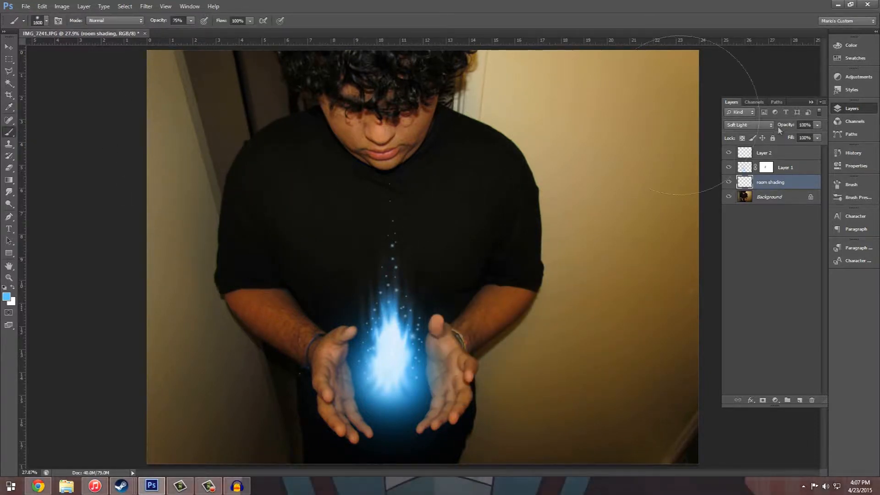
Step: Paint the whole photo blue on the room shading layer with a 1600 px brush
left_click_drag(106, 67, 619, 92)
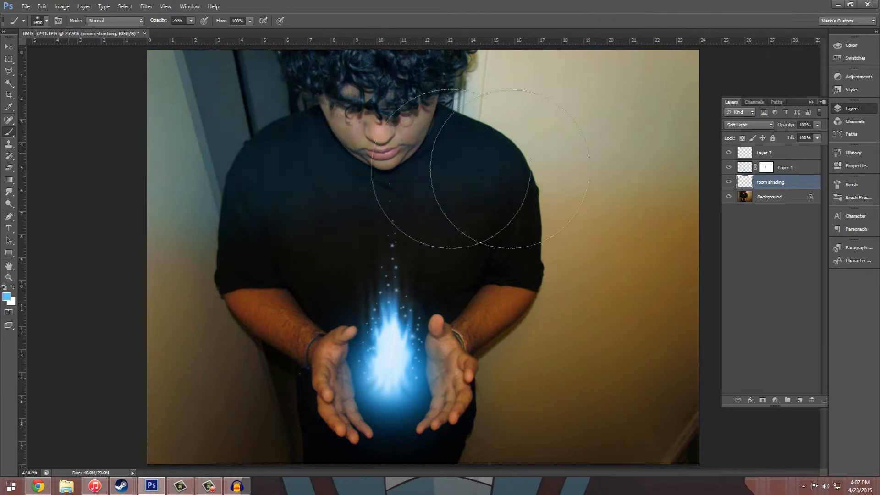
mouse_move(78, 392)
left_mouse_down()
mouse_move(805, 412)
mouse_move(40, 402)
mouse_move(724, 415)
left_mouse_up()
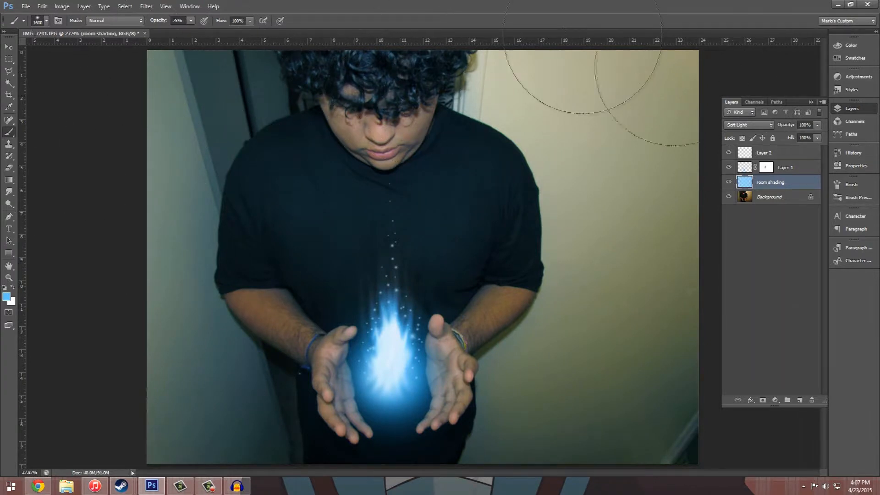
left_click_drag(786, 128, 781, 128)
left_click_drag(773, 132, 775, 130)
Step: Add a new layer above room shading and choose a more saturated blue as the foreground colour
left_click(799, 400)
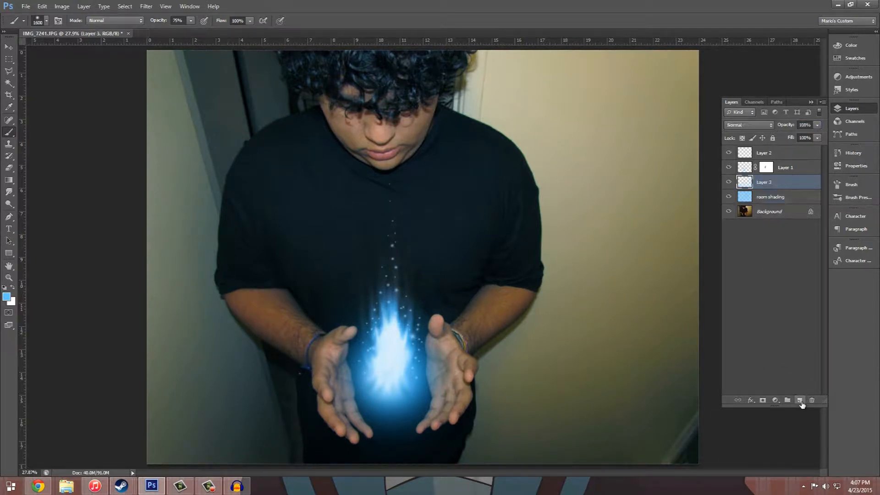
left_click(6, 296)
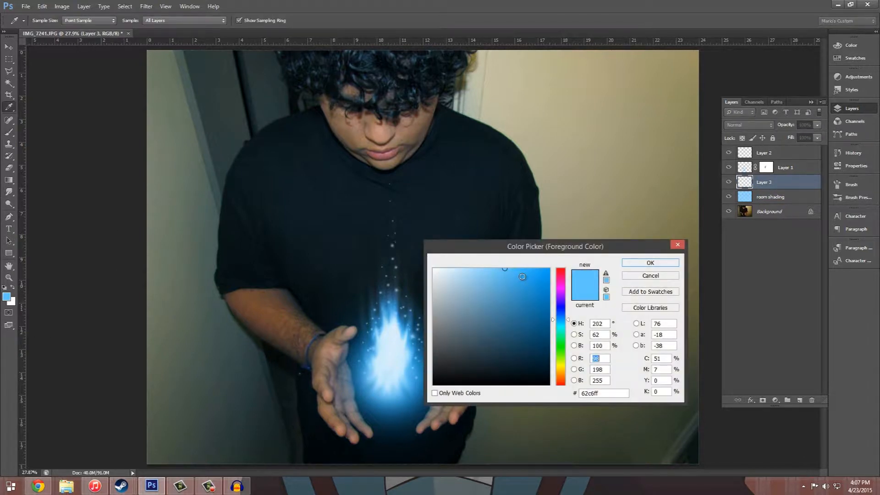
left_click(504, 268)
left_click(650, 262)
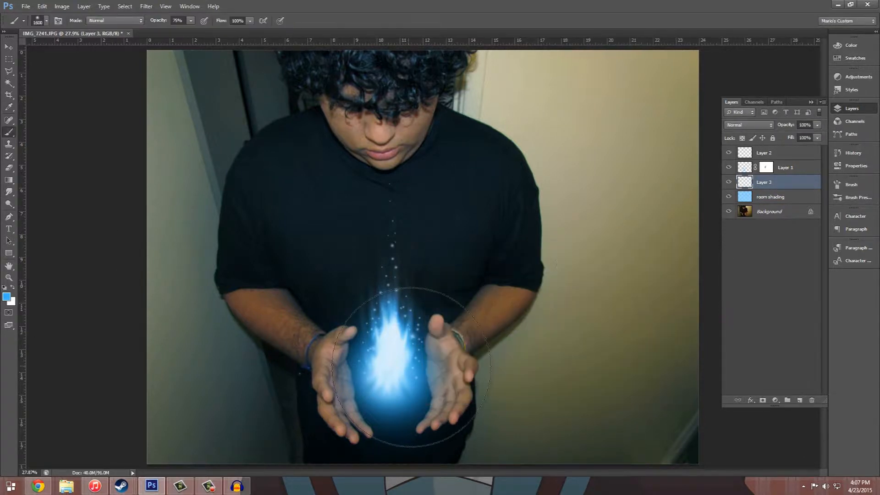
Step: Paint blue over both hands on the new layer with a 400 px brush and set the layer to Soft Light
key("bracketleft")
key("bracketleft")
key("bracketleft")
key("bracketleft")
key("bracketleft")
key("bracketleft")
key("bracketleft")
key("bracketleft")
key("bracketleft")
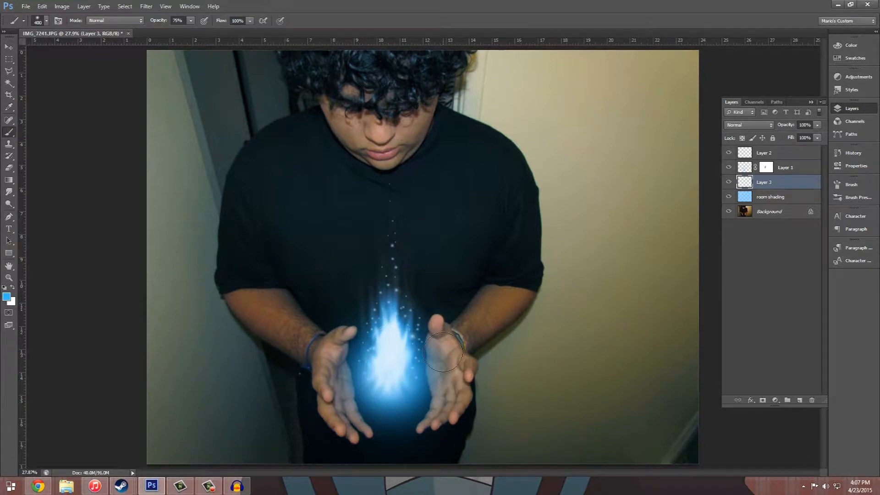
mouse_move(438, 335)
left_mouse_down()
mouse_move(447, 374)
mouse_move(451, 365)
mouse_move(449, 352)
mouse_move(447, 414)
left_mouse_up()
mouse_move(351, 332)
left_mouse_down()
mouse_move(330, 380)
mouse_move(354, 435)
left_mouse_up()
left_click(761, 126)
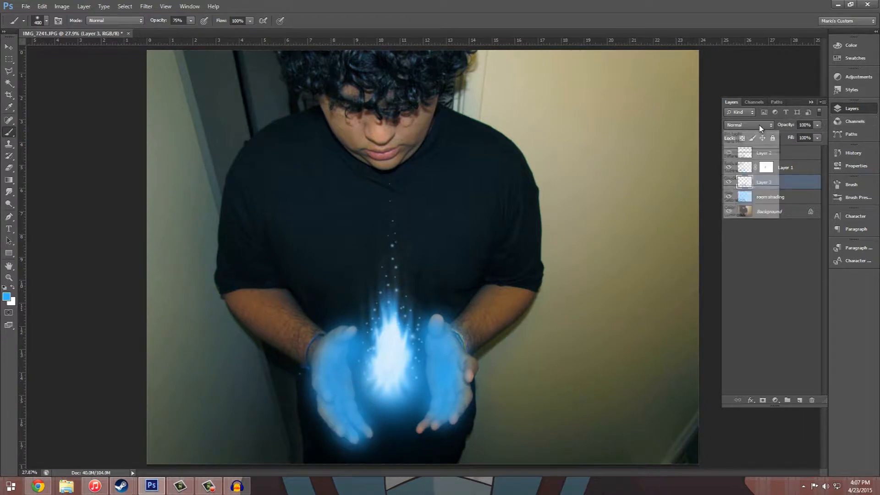
left_click(752, 252)
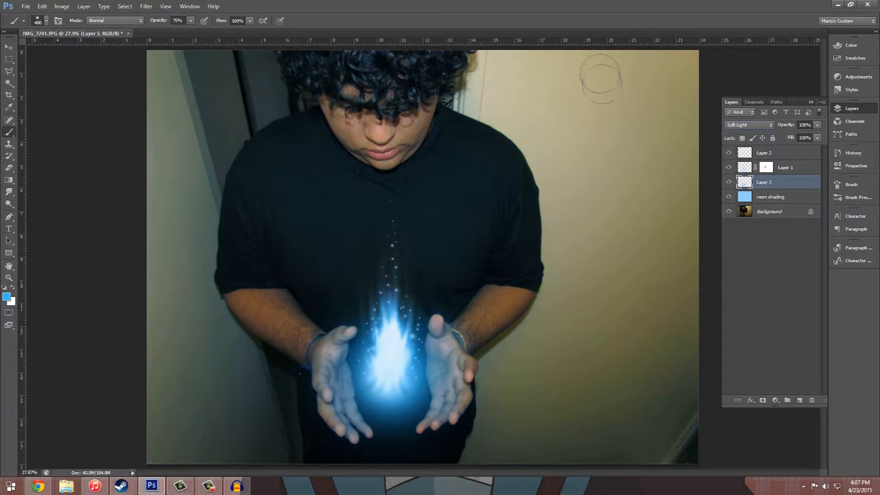
Step: Deselect all layers, stamp everything visible into a new merged layer at the top, and toggle its visibility to compare
left_click(853, 109)
left_click(853, 110)
left_click(777, 236)
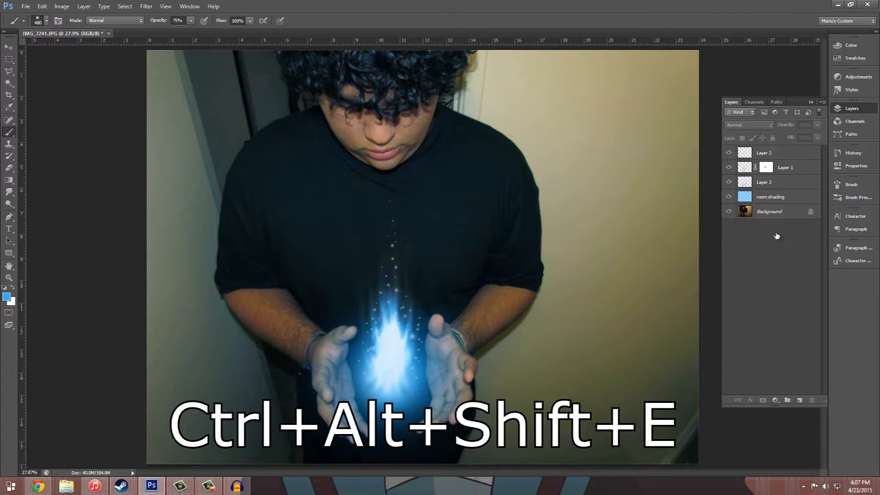
key("ctrl+alt+shift+e")
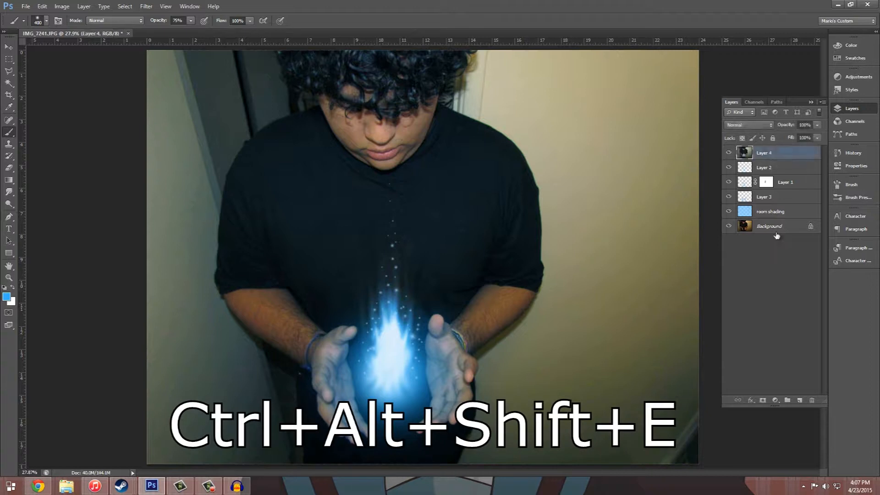
left_click(728, 153)
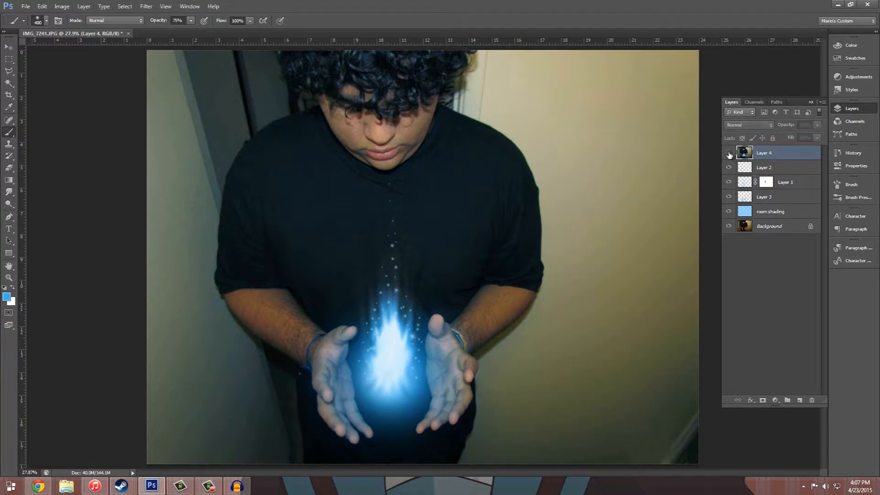
left_click(728, 153)
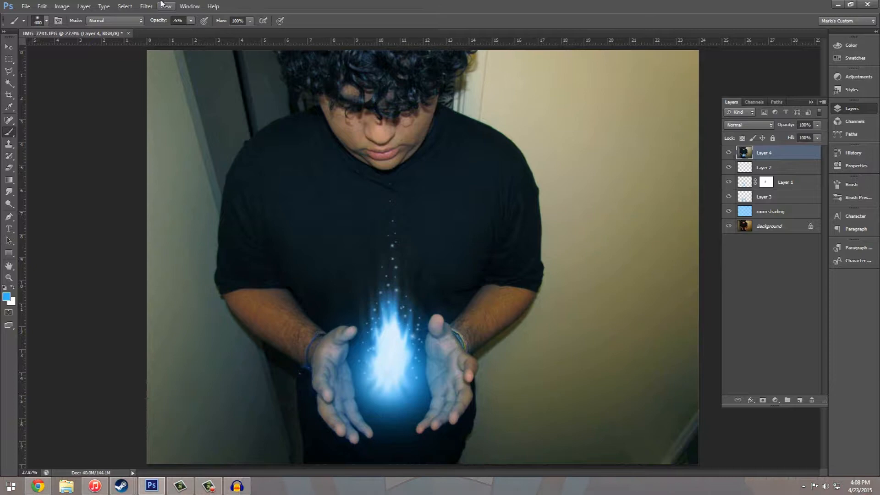
Step: Apply Lens Correction to the merged layer with a custom vignette amount of -100 and midpoint of +38
left_click(146, 6)
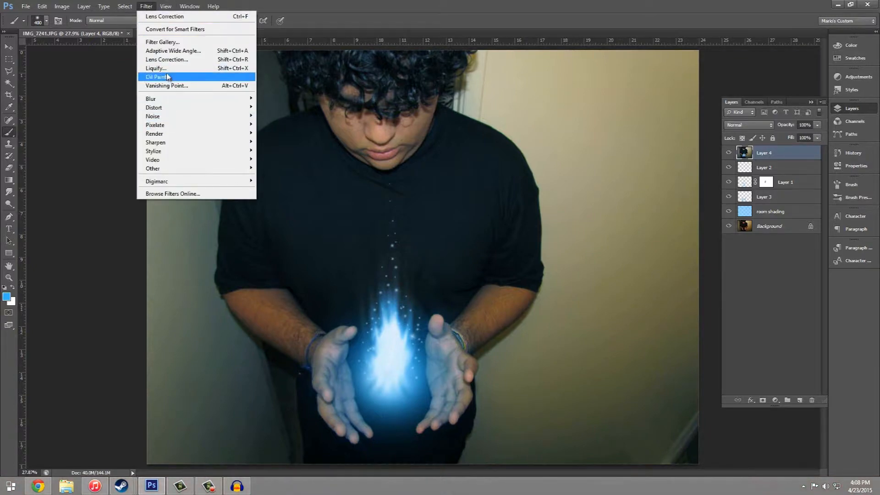
left_click(170, 60)
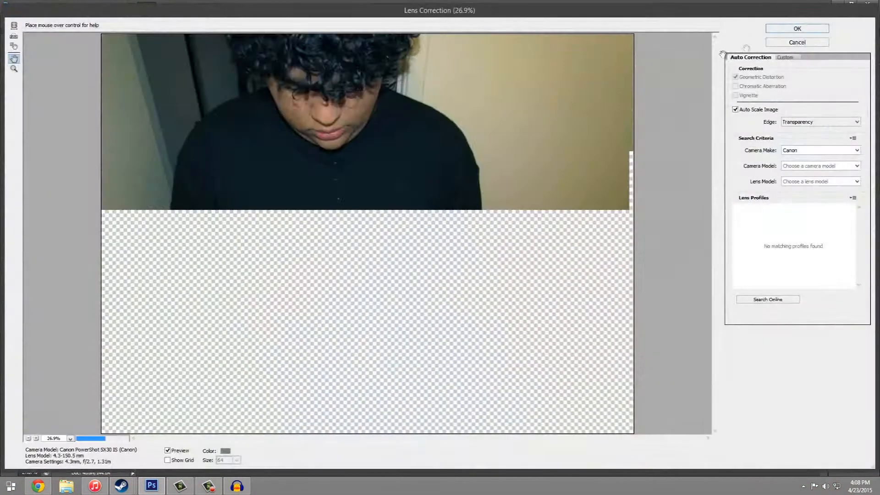
left_click(781, 57)
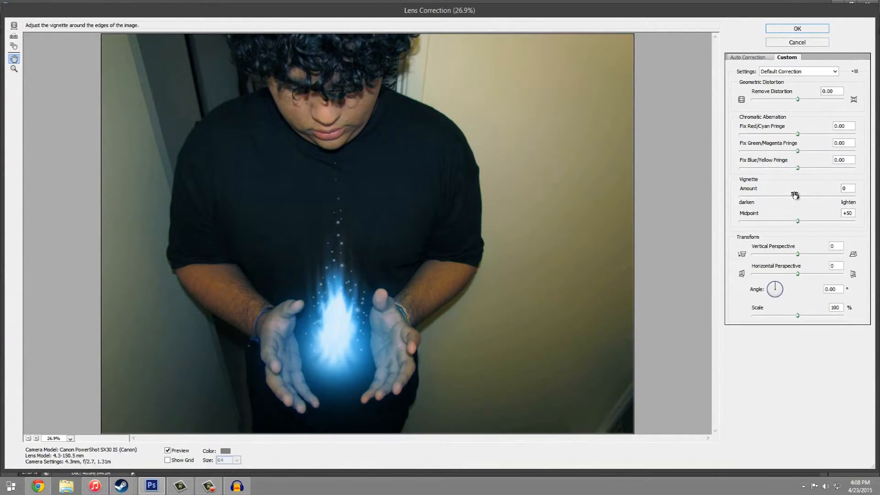
left_click_drag(797, 197, 783, 224)
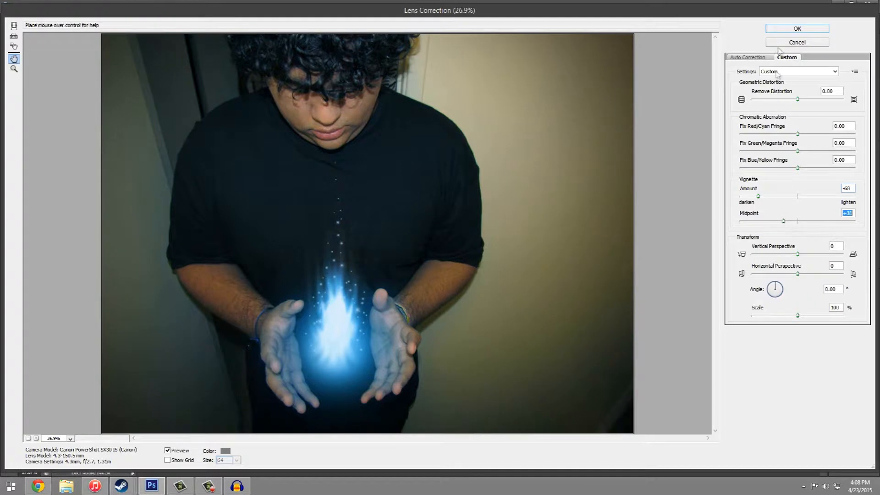
left_click_drag(758, 197, 718, 201)
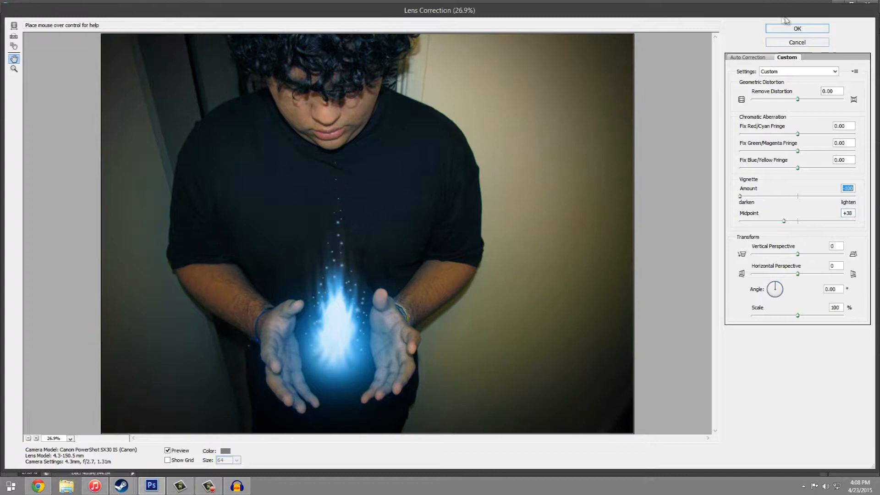
left_click(792, 27)
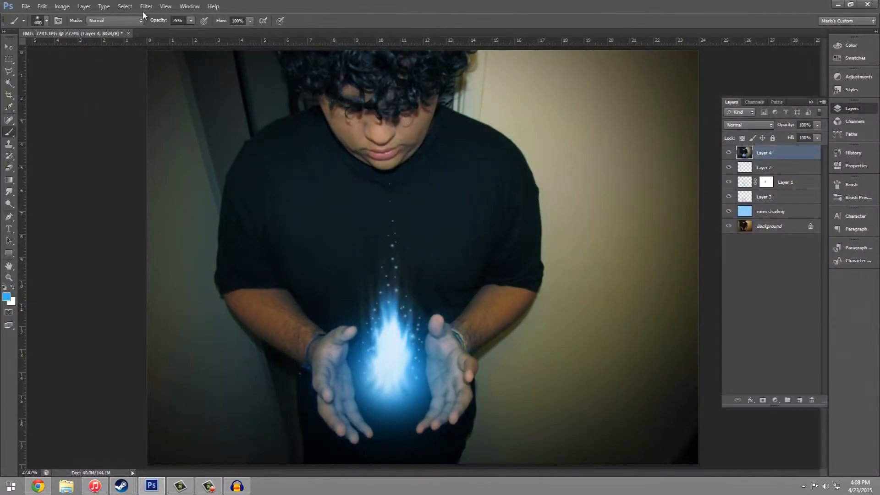
Step: Render a 50-300mm Zoom lens flare centred on the fireball, trying the other lens types and slightly raising its brightness
left_click(144, 8)
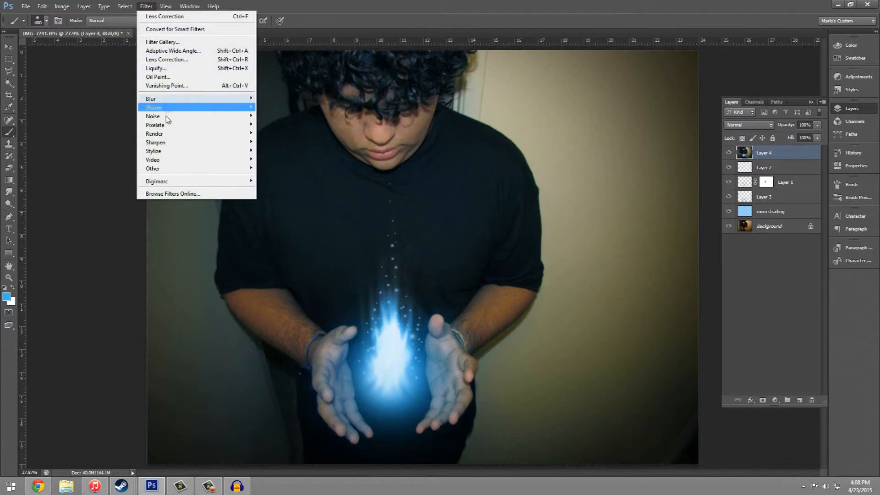
mouse_move(154, 135)
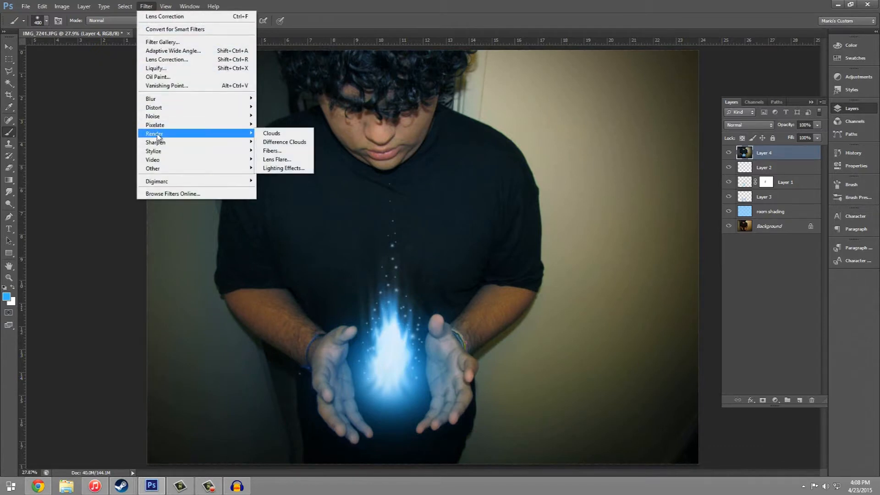
left_click(285, 160)
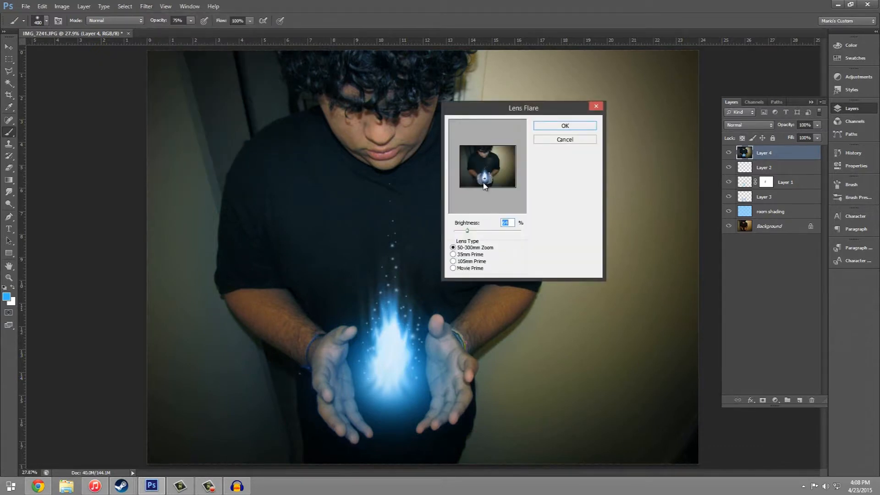
left_click(467, 255)
left_click(468, 262)
left_click(466, 268)
left_click(468, 261)
left_click(468, 255)
left_click(468, 248)
mouse_move(468, 231)
left_mouse_down()
mouse_move(500, 231)
mouse_move(447, 228)
mouse_move(472, 230)
left_mouse_up()
left_click(565, 127)
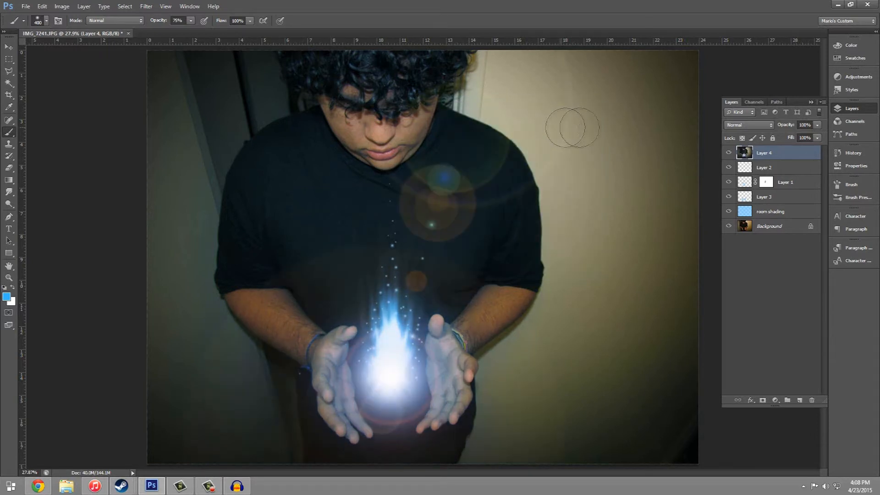